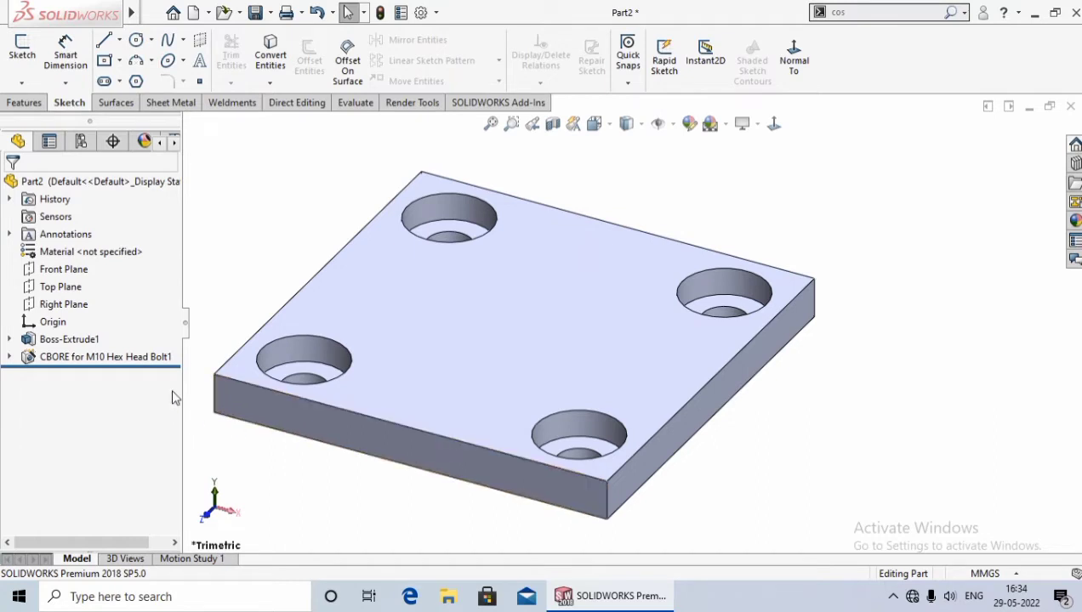
- Delete the CBORE for M10 Hex Head Bolt1 feature, leaving a plain square plate
right_click(68, 357)
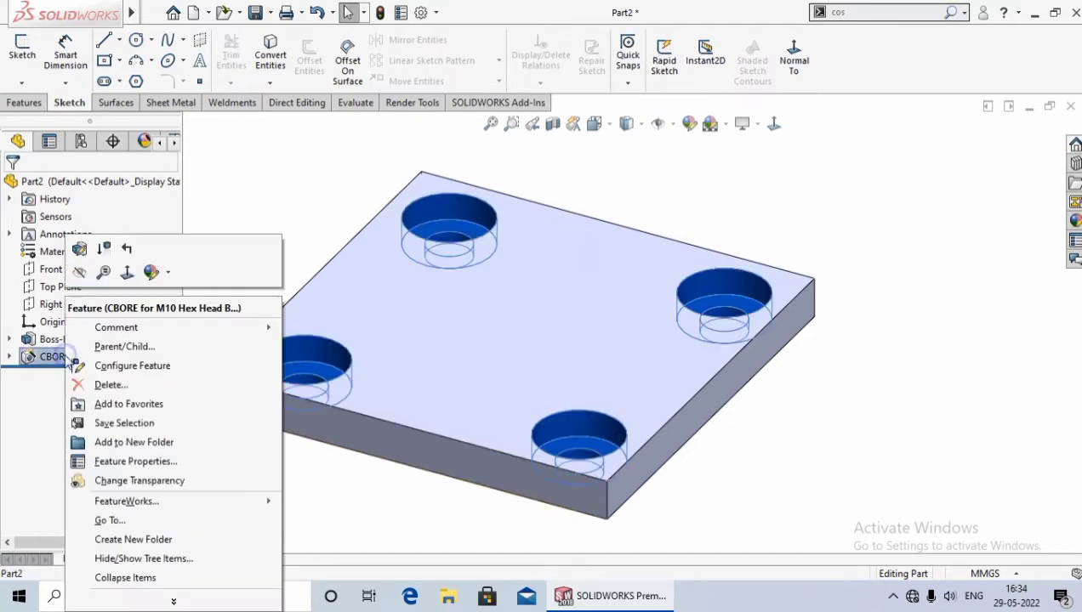
click(111, 385)
click(637, 221)
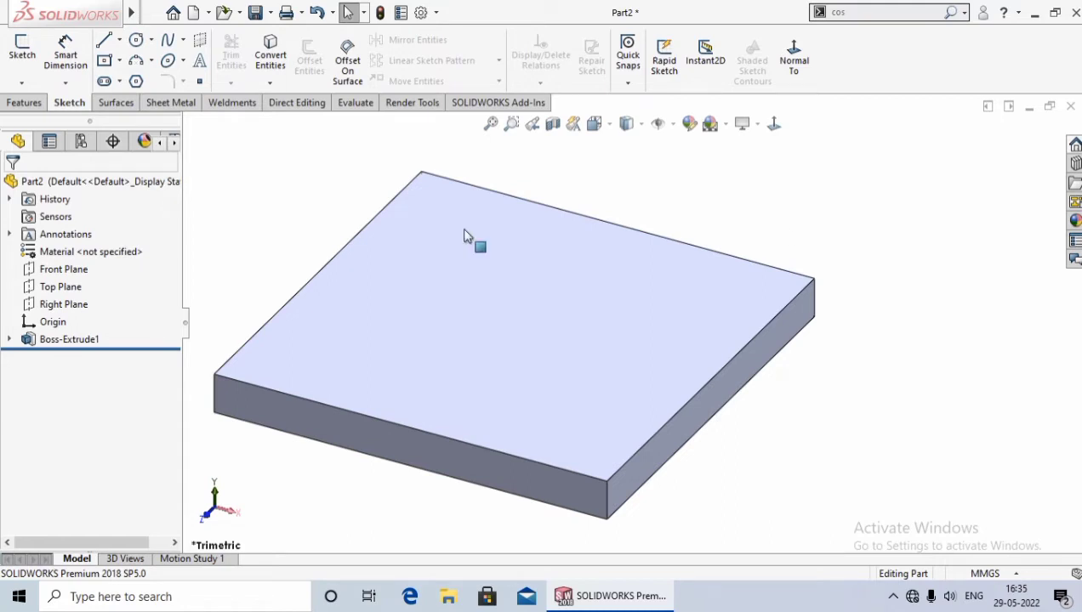
click(26, 104)
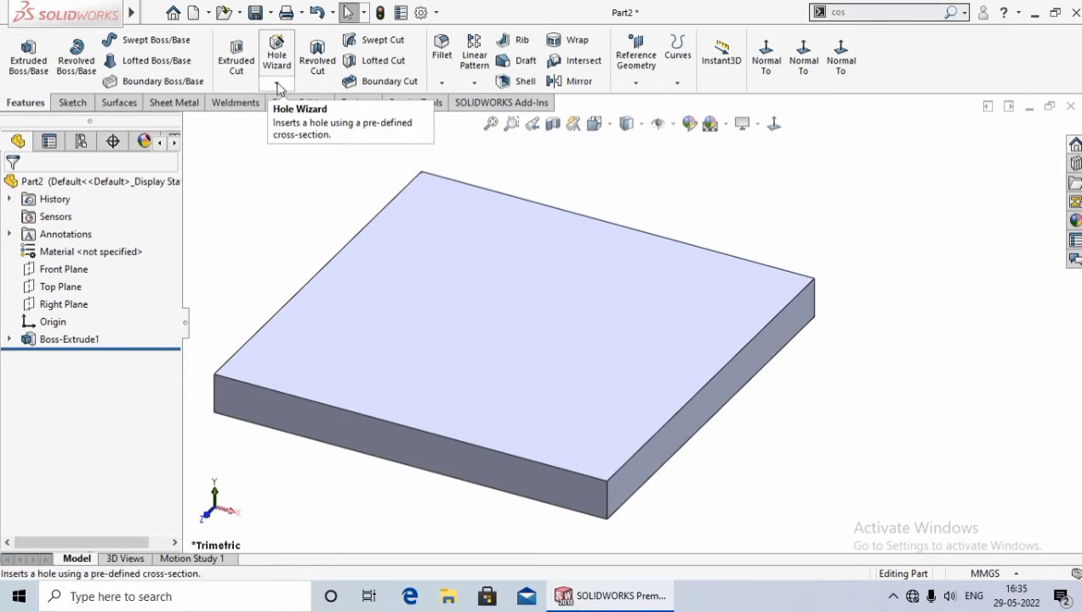
- Start an Advanced Hole from the Hole Wizard dropdown
click(277, 85)
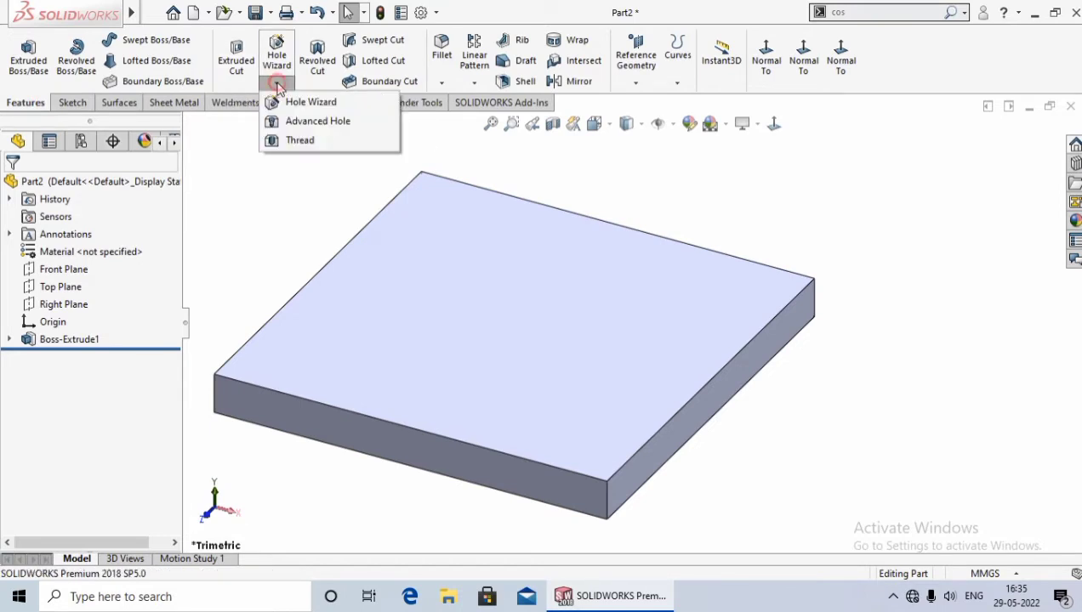
click(308, 126)
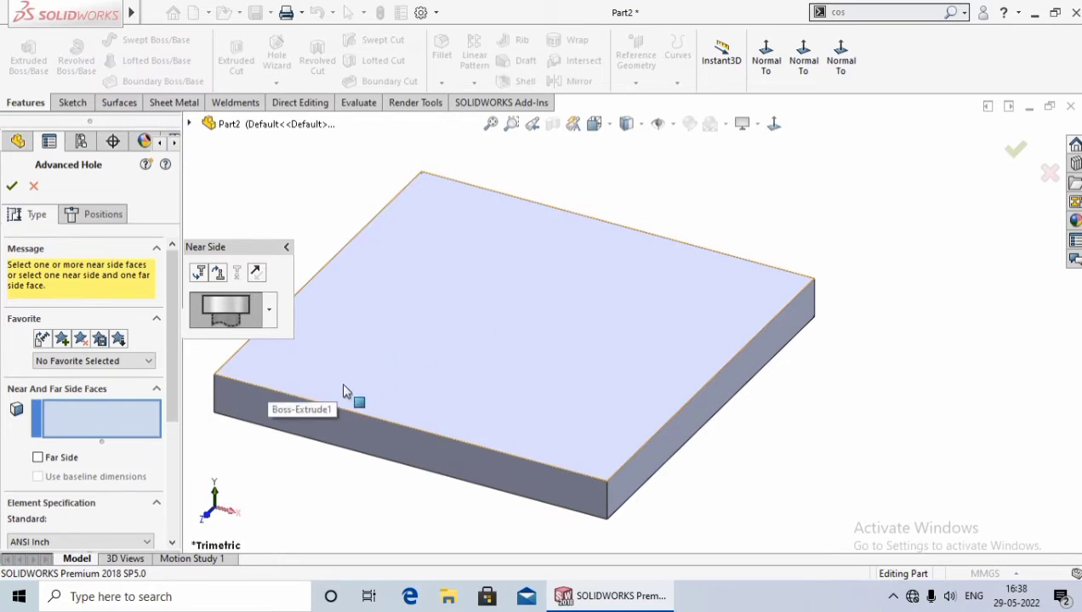
- Pick the plate's top face as the Advanced Hole's near side face, then fit the view
click(515, 344)
scroll(490, 388, up, 2)
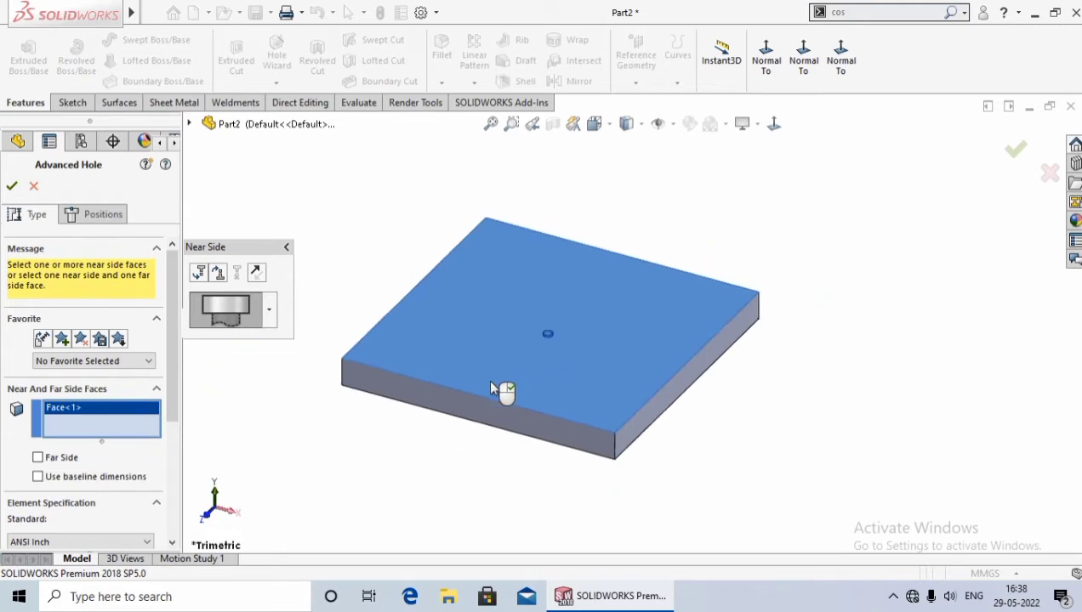
scroll(581, 341, down, 2)
scroll(581, 341, down, 1)
scroll(592, 336, down, 1)
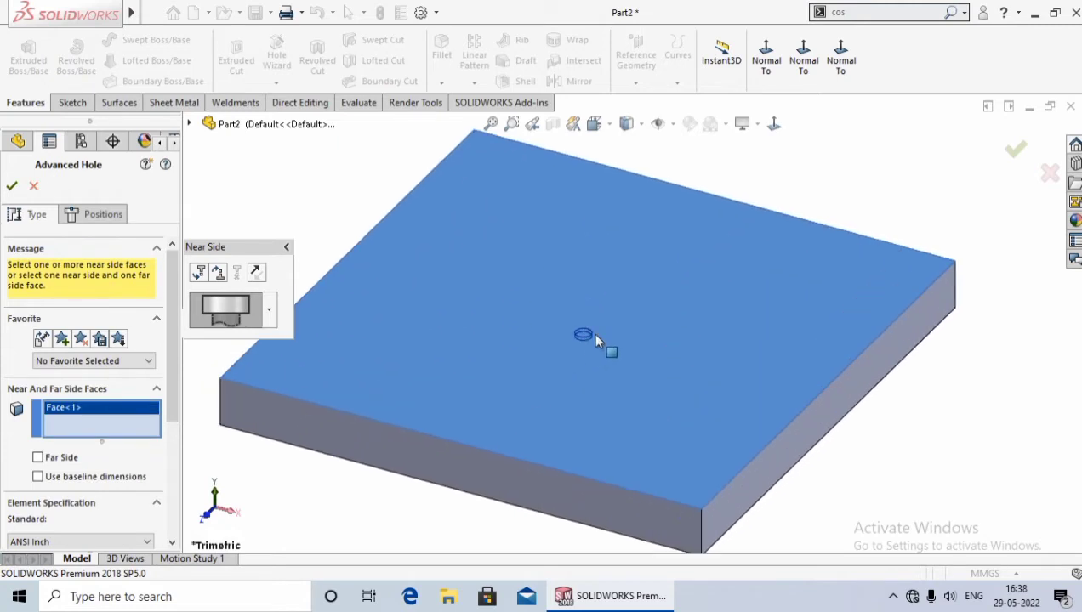
scroll(585, 341, down, 2)
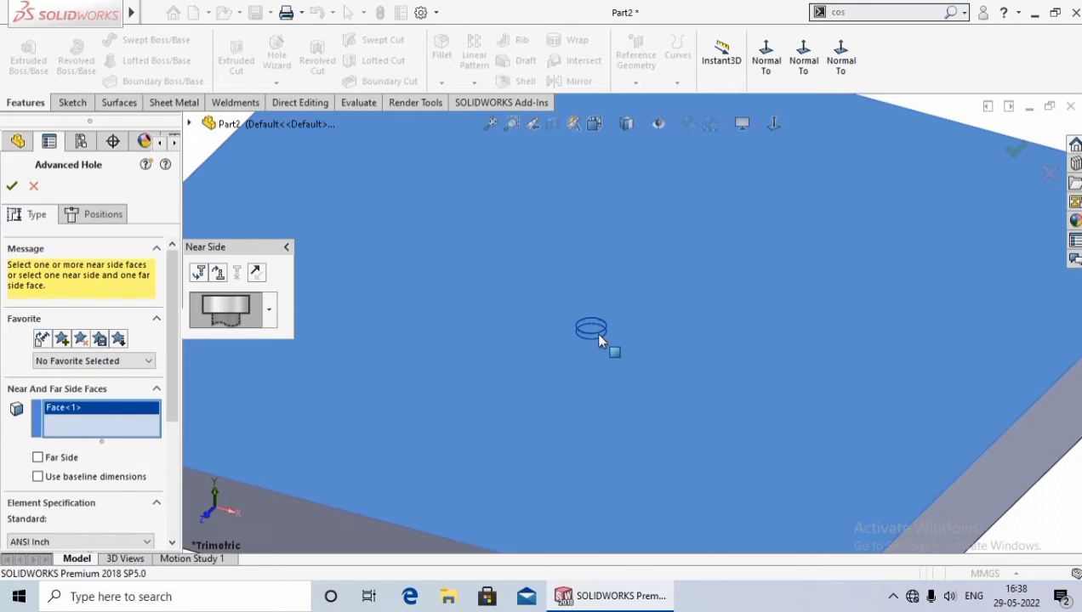
key(f)
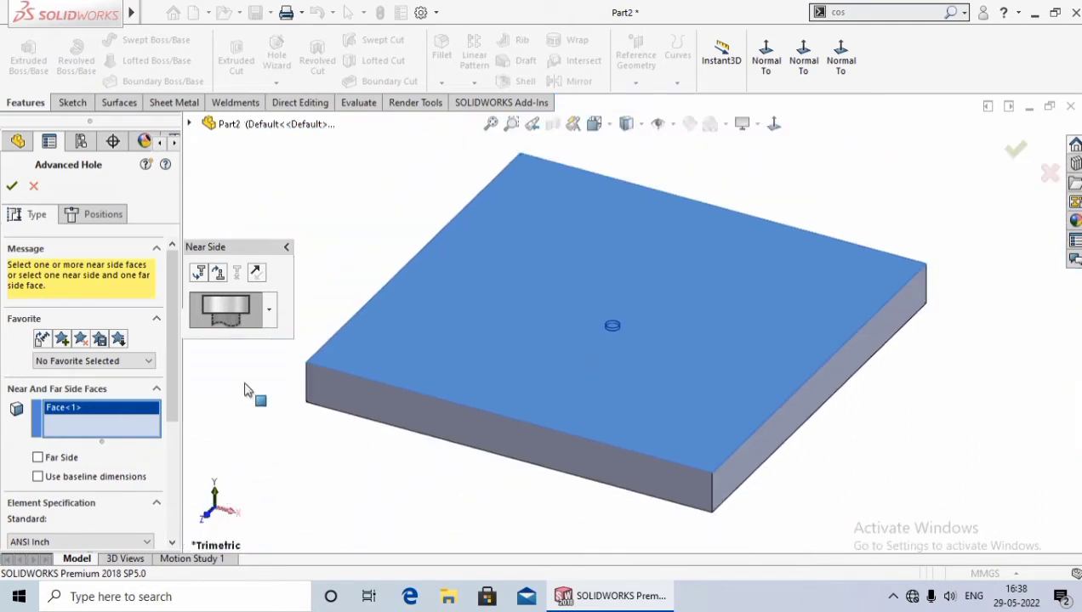
drag(170, 348, 184, 436)
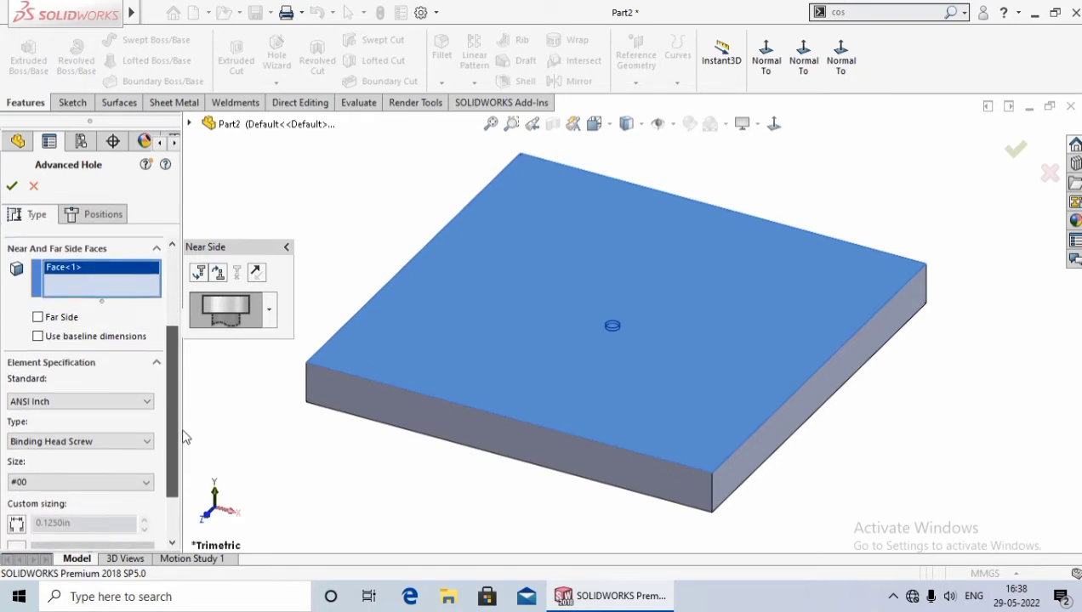
- Specify the hole as ANSI Metric, Hex Bolt - ANSI B18.2.3.5M, size M10
click(63, 389)
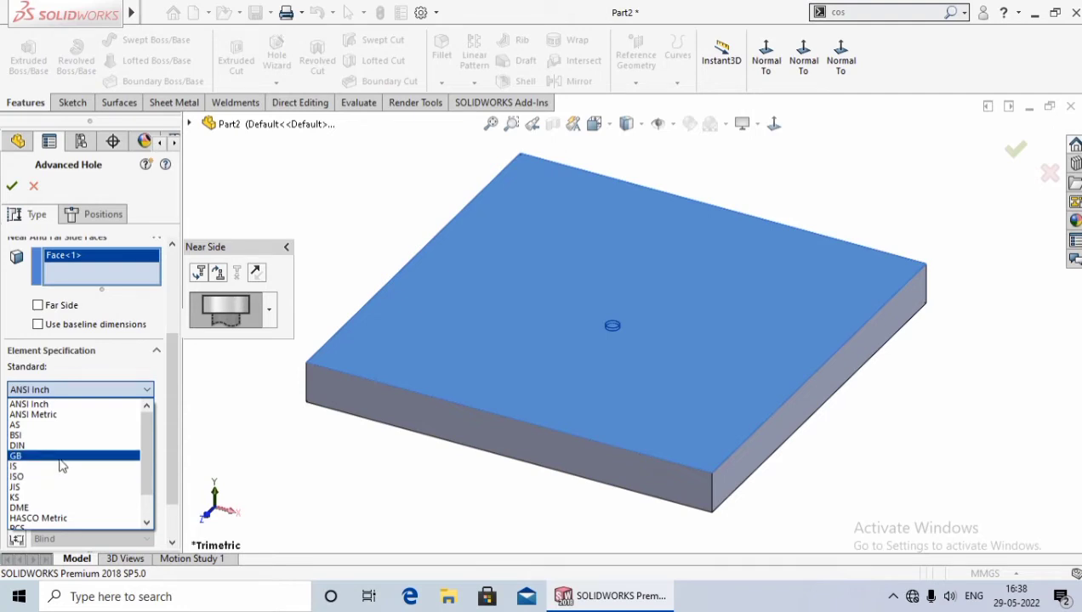
click(61, 416)
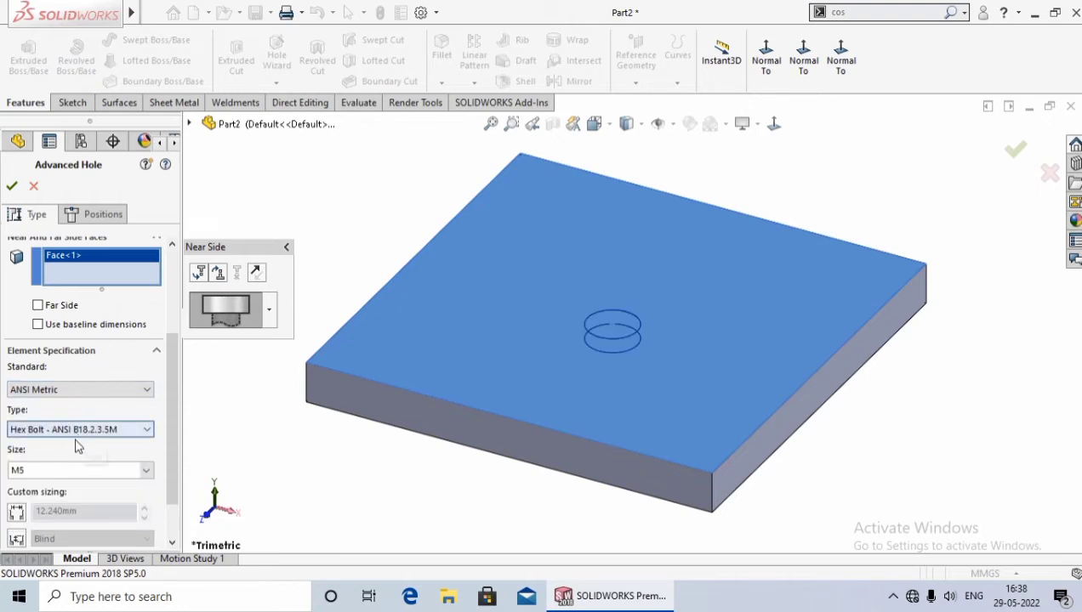
click(108, 431)
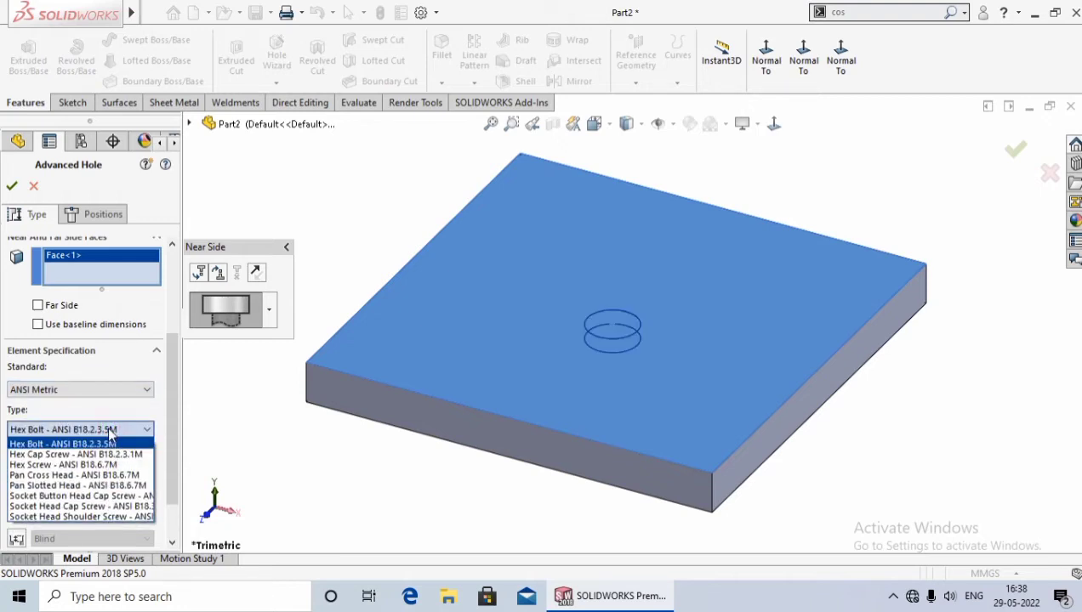
click(79, 448)
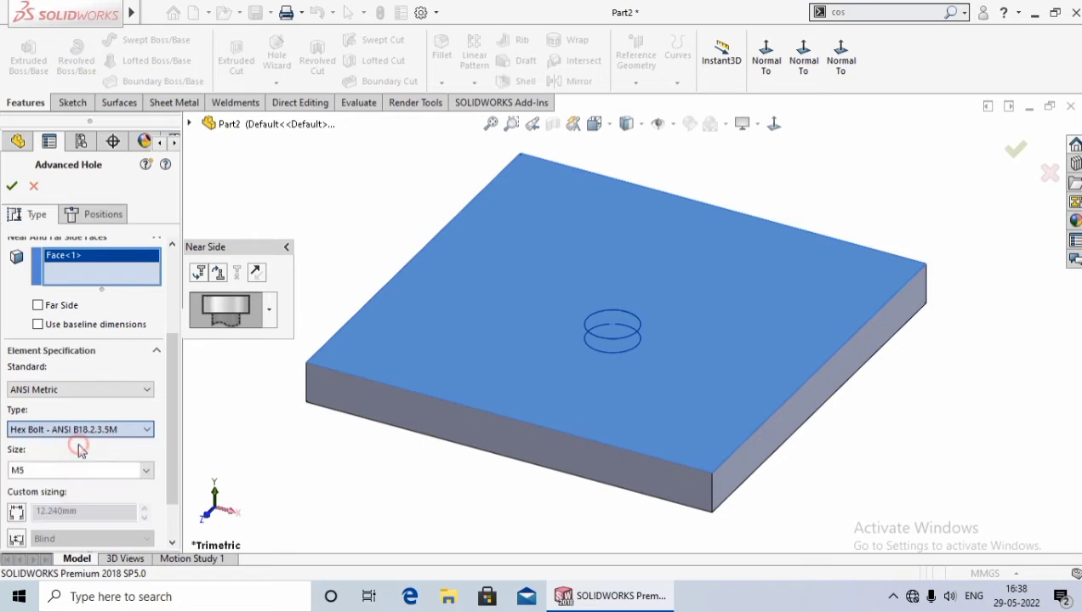
click(92, 472)
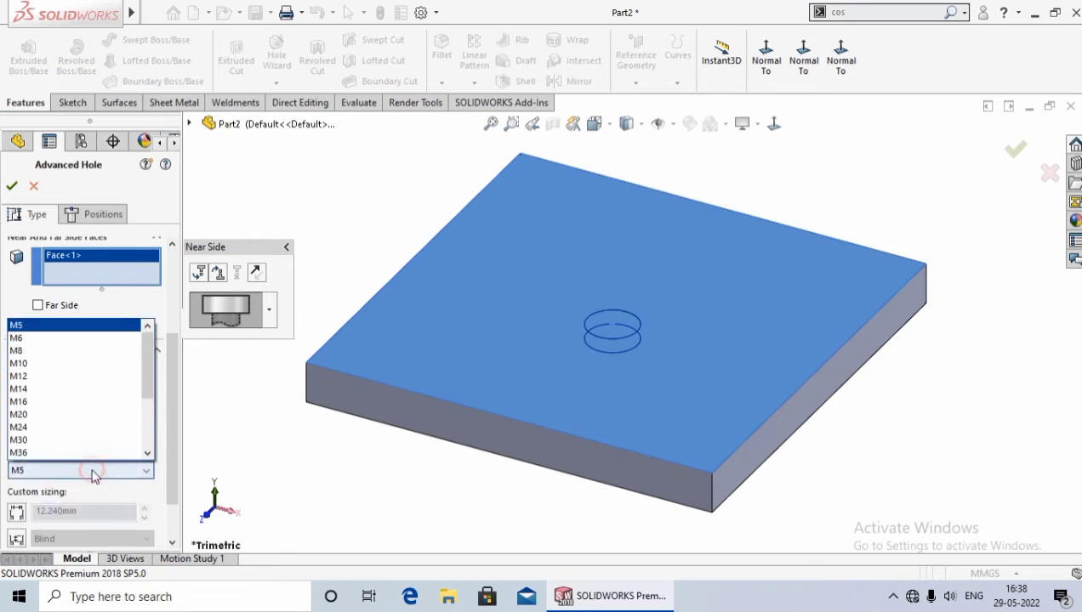
click(68, 364)
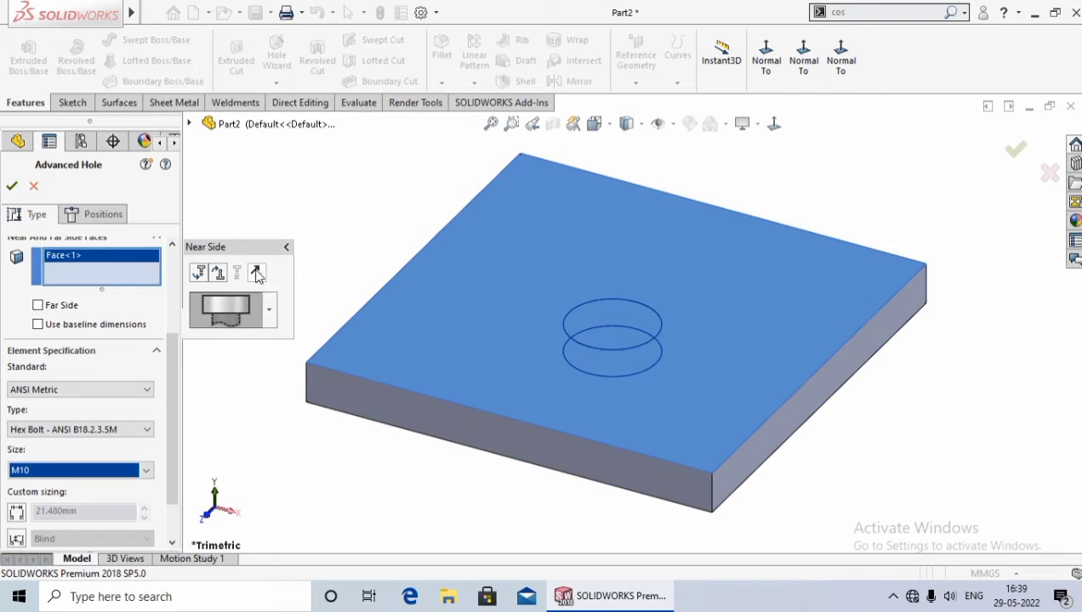
- Make the near side element a Counterbore and move to the hole Positions stage
click(269, 308)
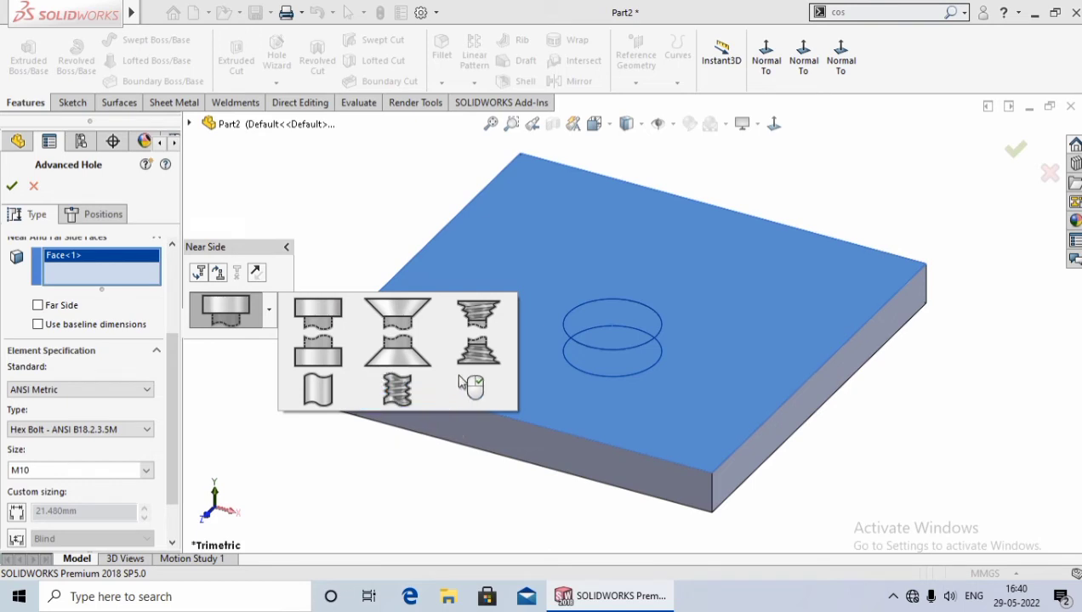
click(307, 320)
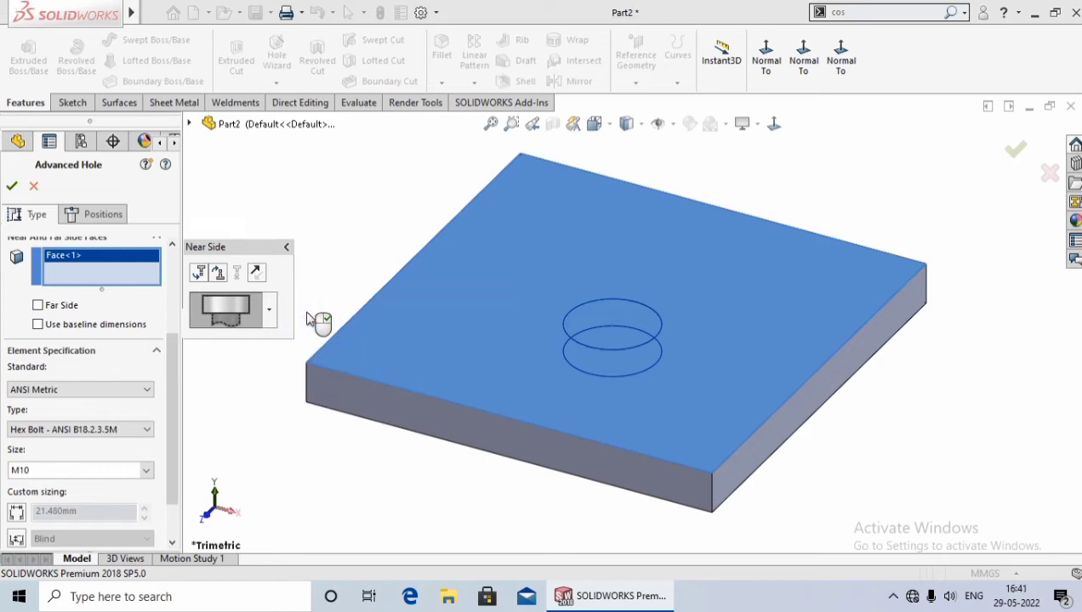
click(89, 217)
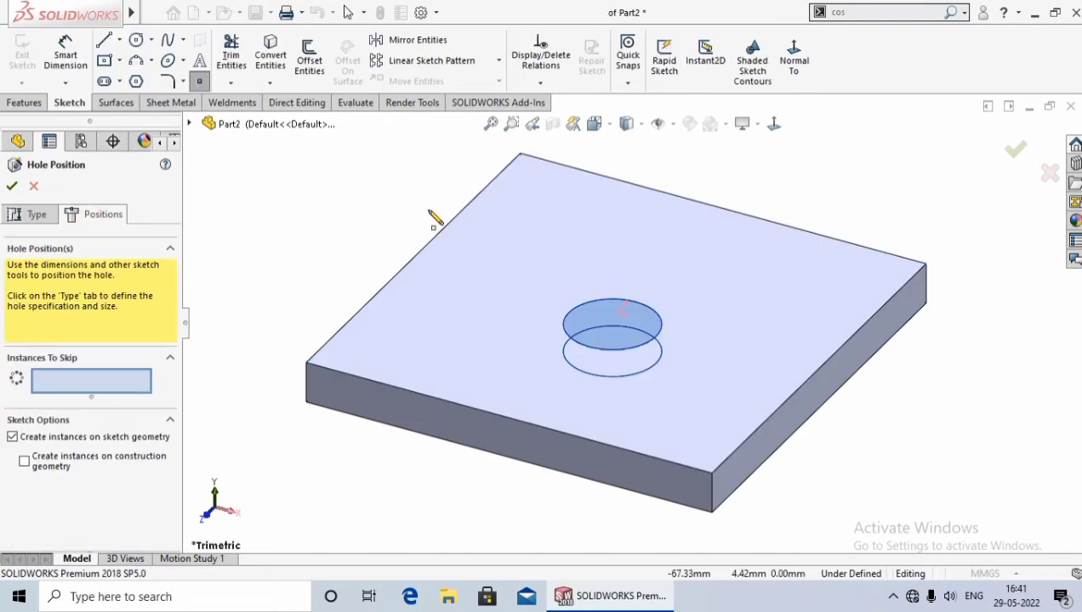
- Place two hole points, one near the back-left corner and one near the right side
scroll(564, 221, down, 1)
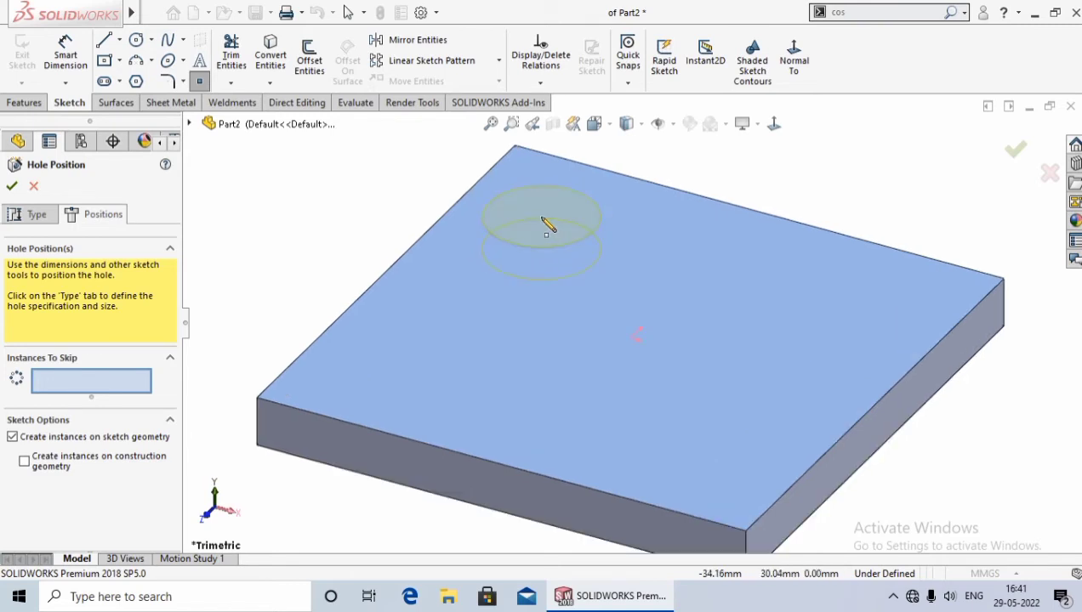
click(547, 233)
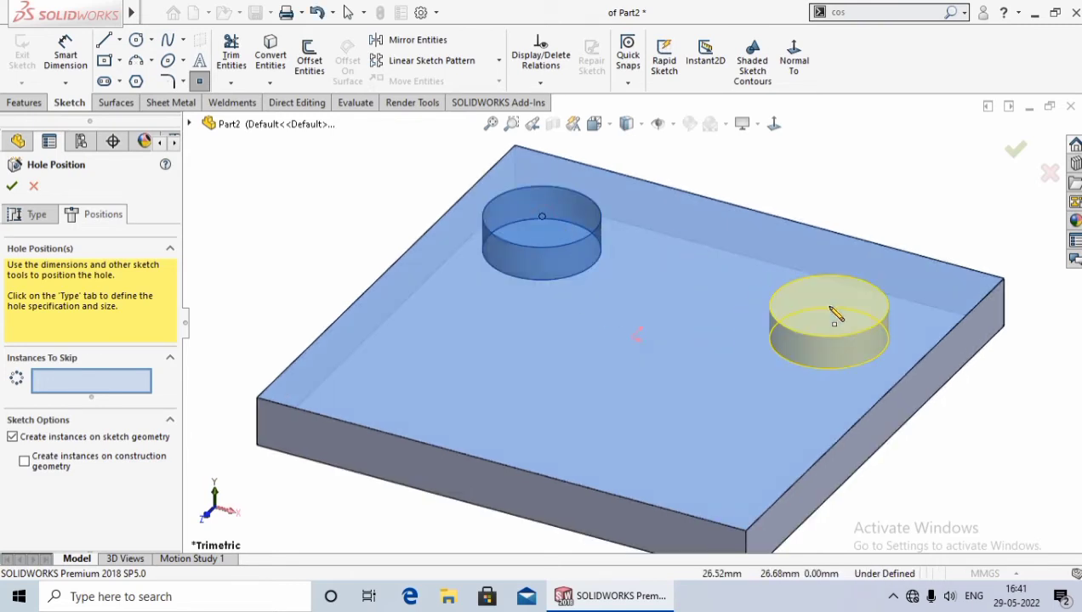
click(815, 309)
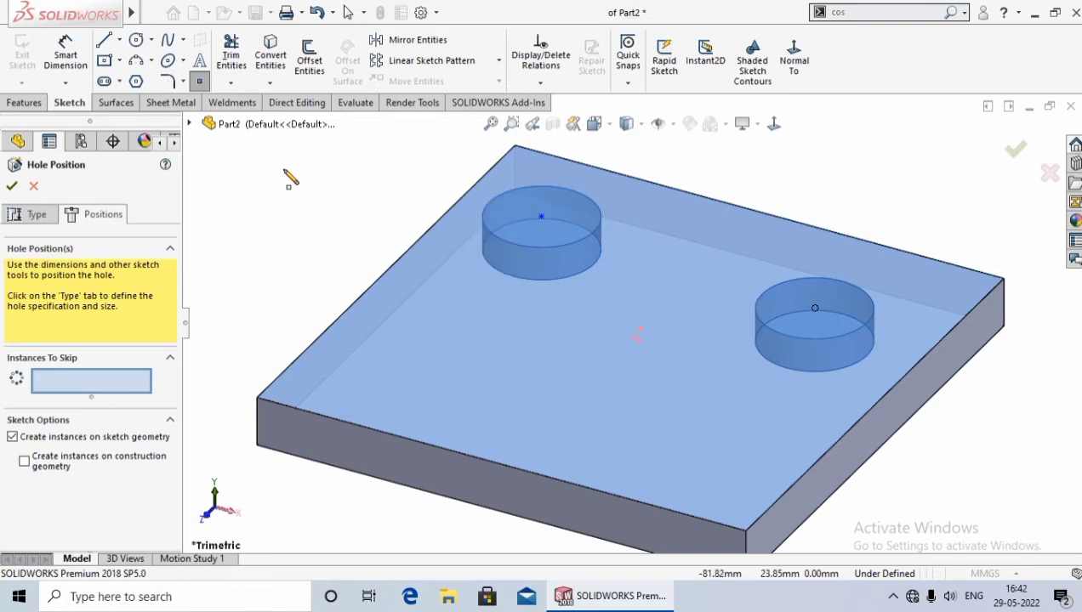
- Dimension the first hole 20 mm from each of its two neighbouring plate edges
click(65, 53)
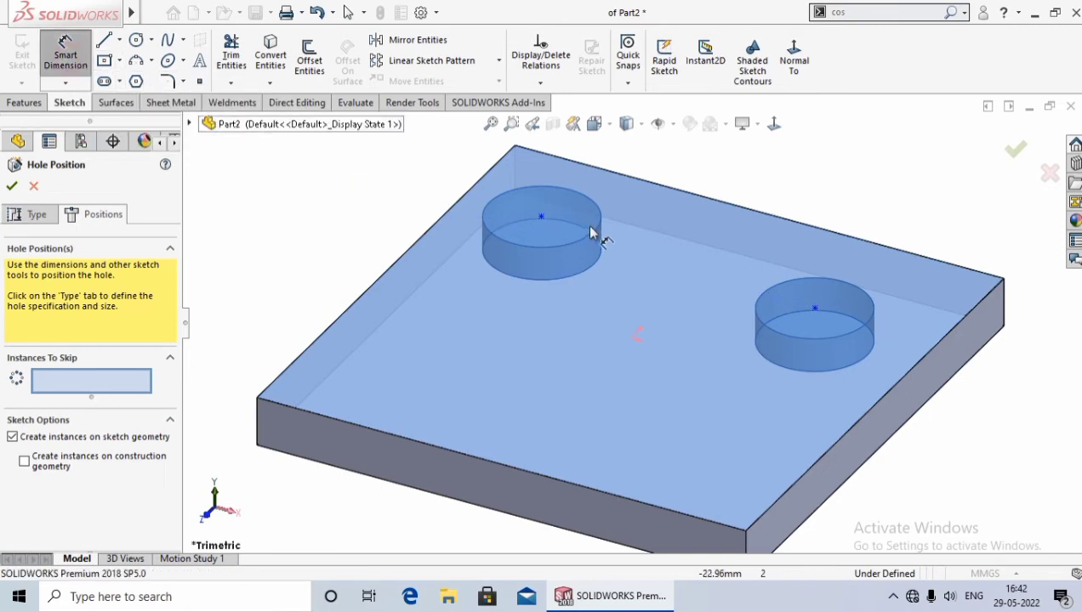
scroll(574, 223, down, 1)
scroll(472, 259, down, 2)
click(474, 258)
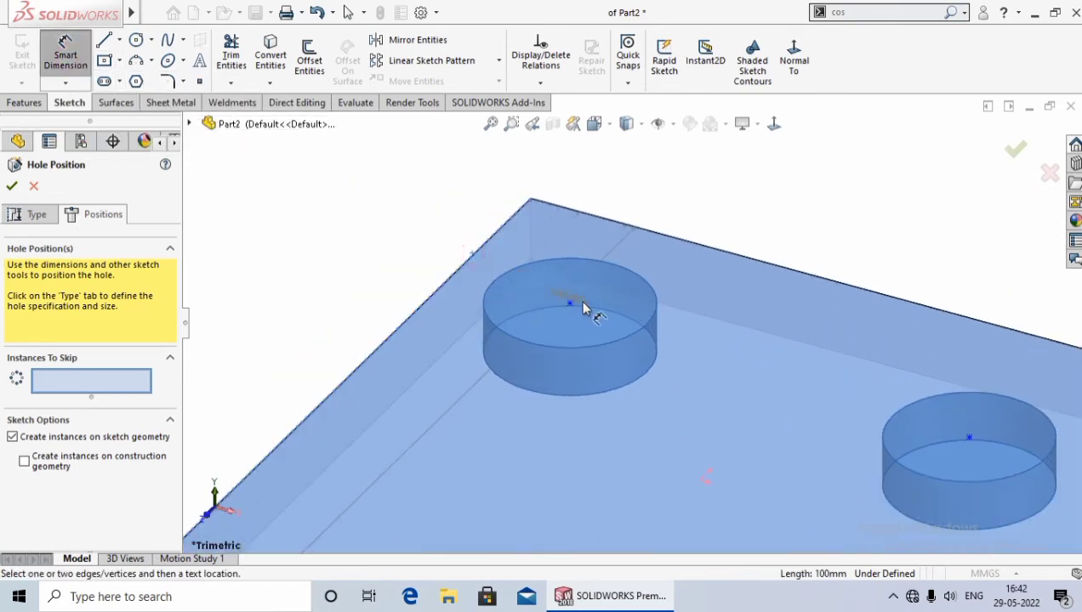
click(570, 304)
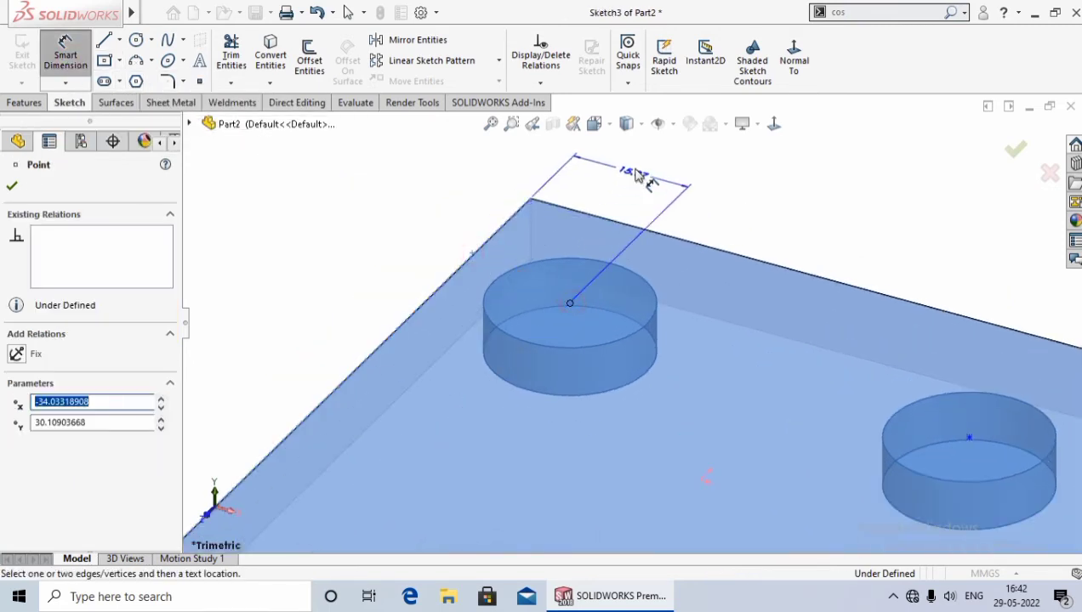
click(631, 173)
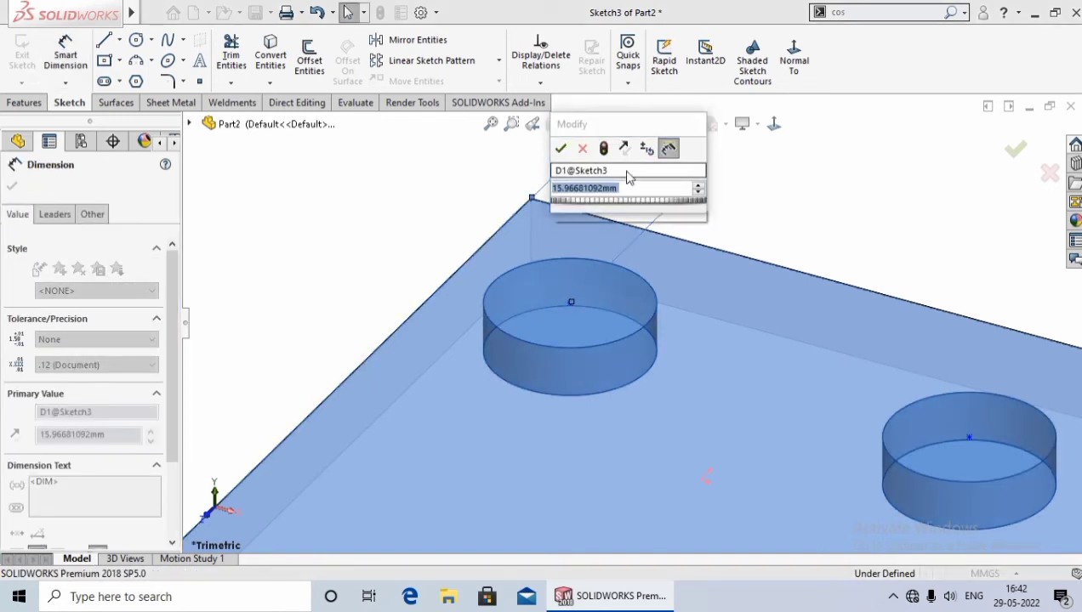
text(20)
key(Return)
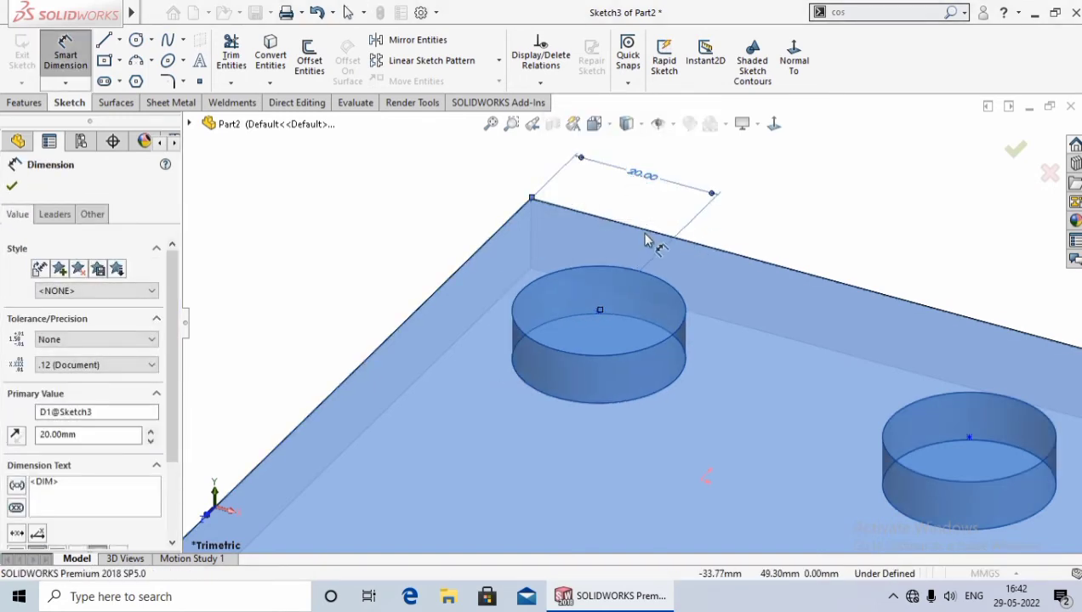
click(651, 233)
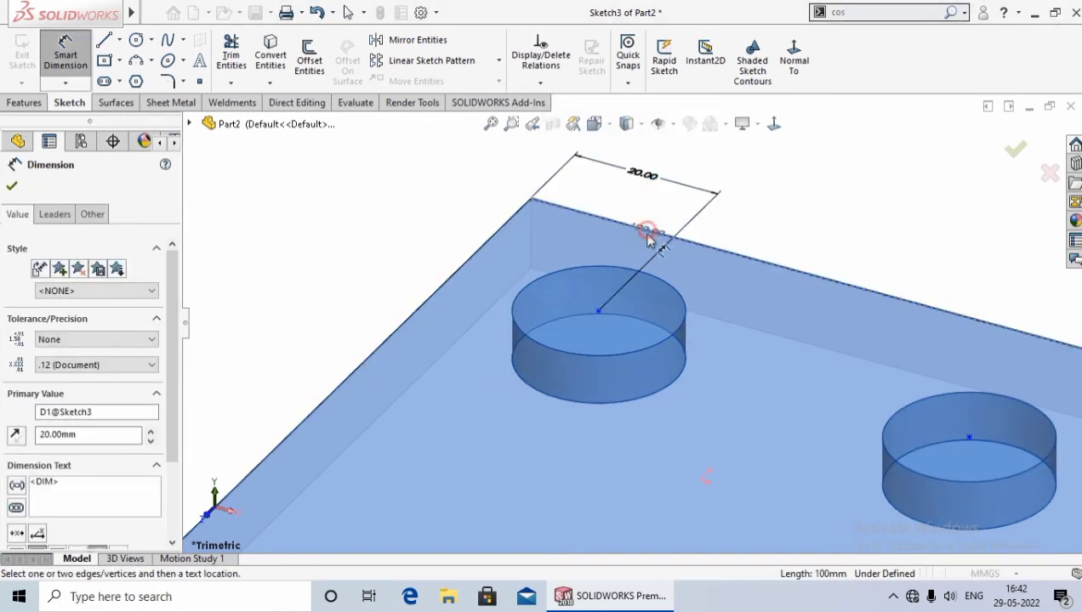
click(600, 311)
click(407, 231)
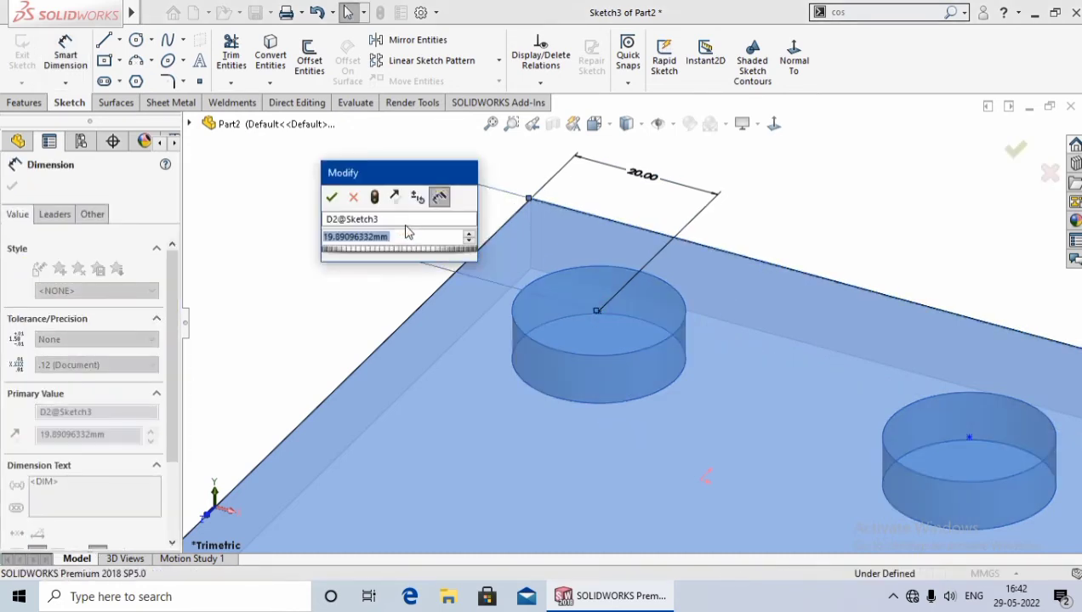
text(20)
key(Return)
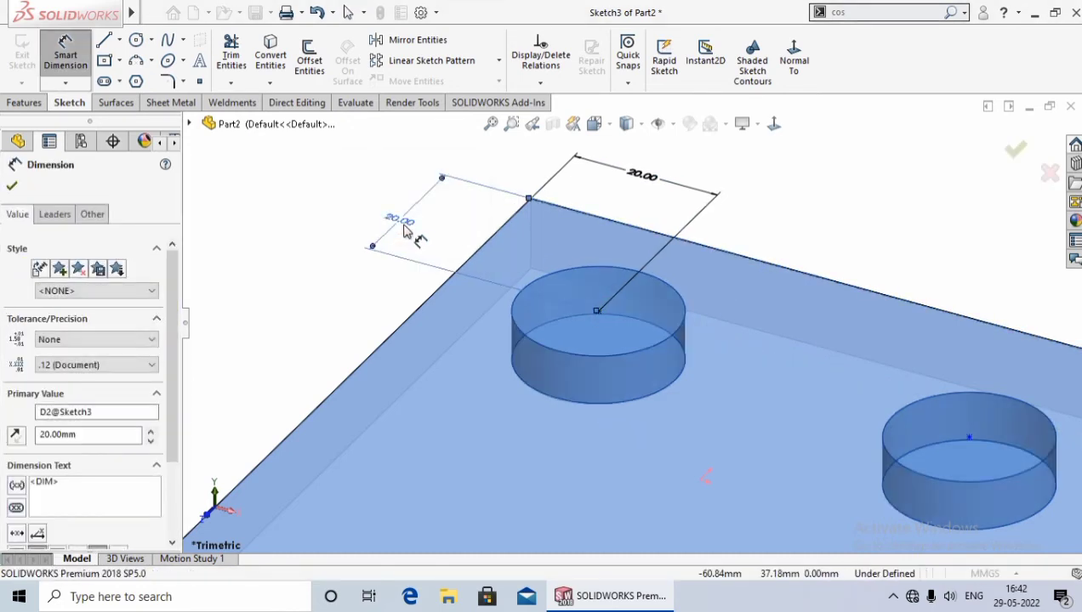
key(f)
scroll(871, 349, down, 2)
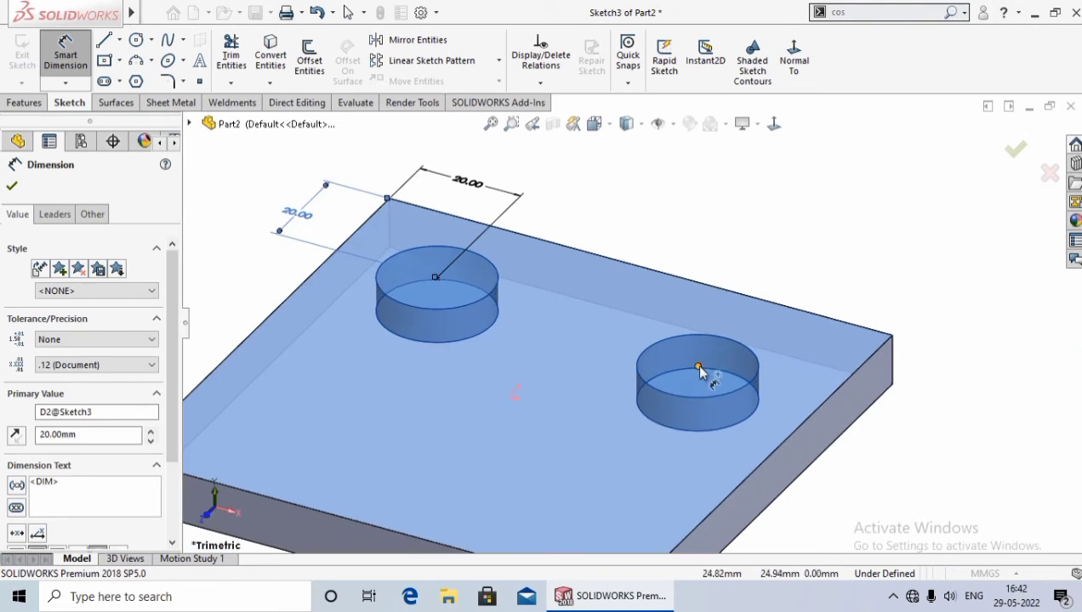
- Dimension the second hole 25 mm from each of its two neighbouring plate edges
click(698, 367)
click(784, 444)
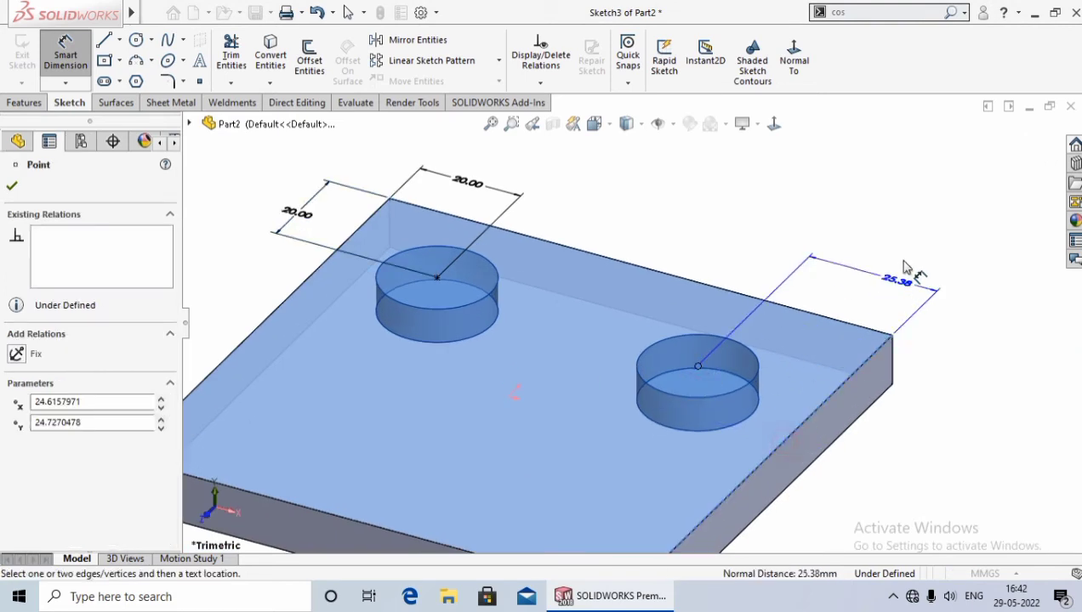
click(885, 257)
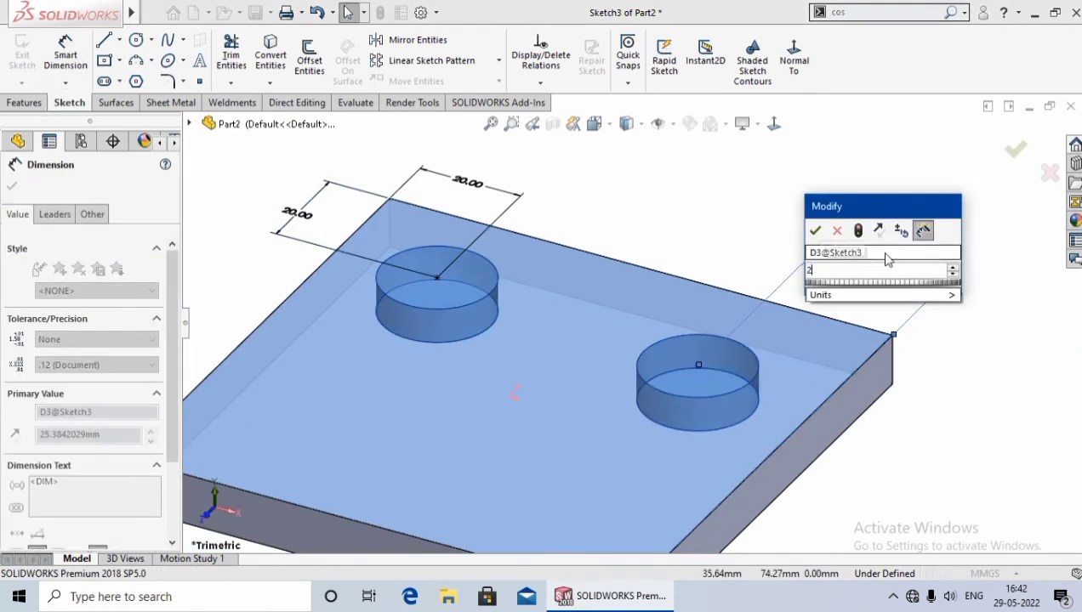
text(25)
key(Return)
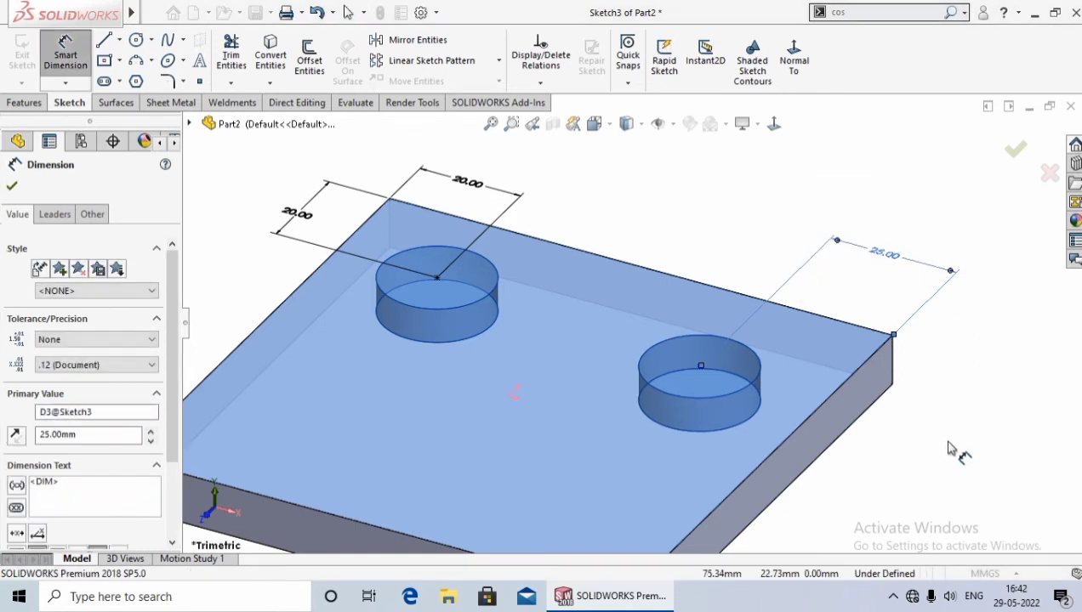
click(698, 368)
click(796, 309)
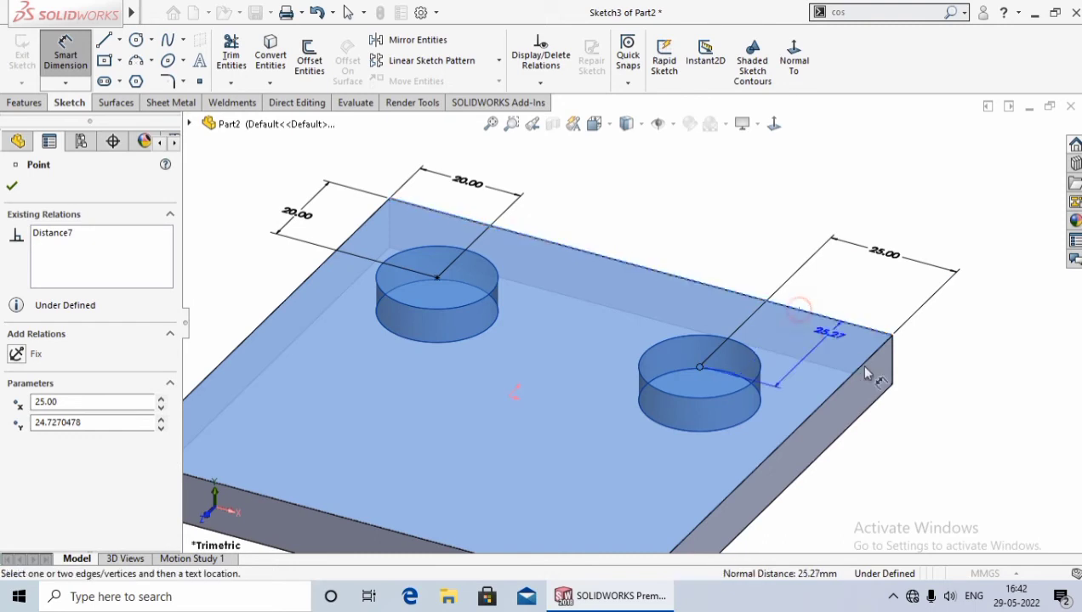
click(893, 413)
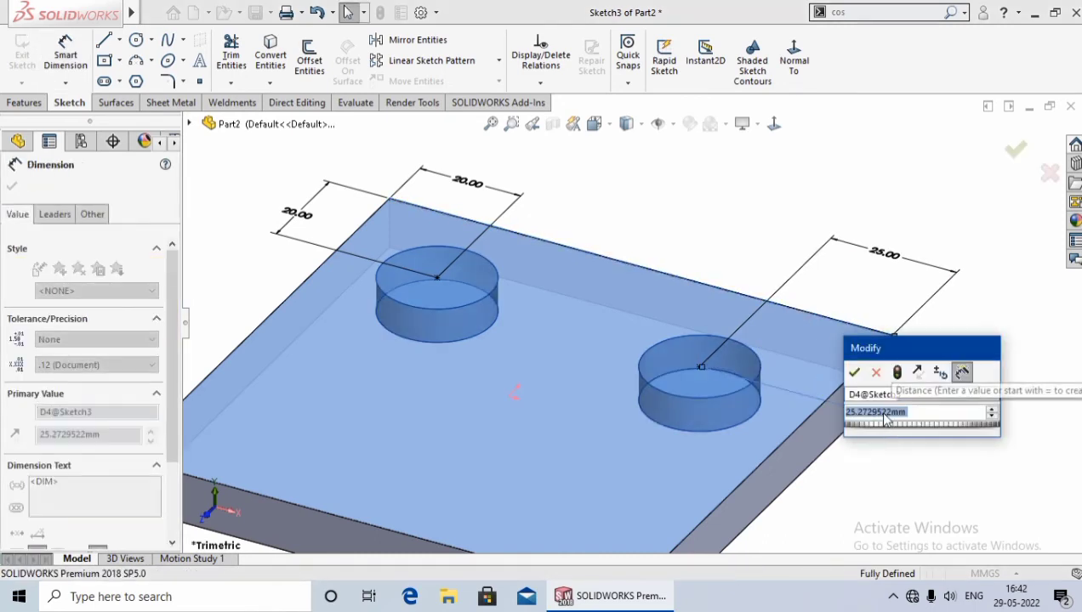
text(25)
key(Return)
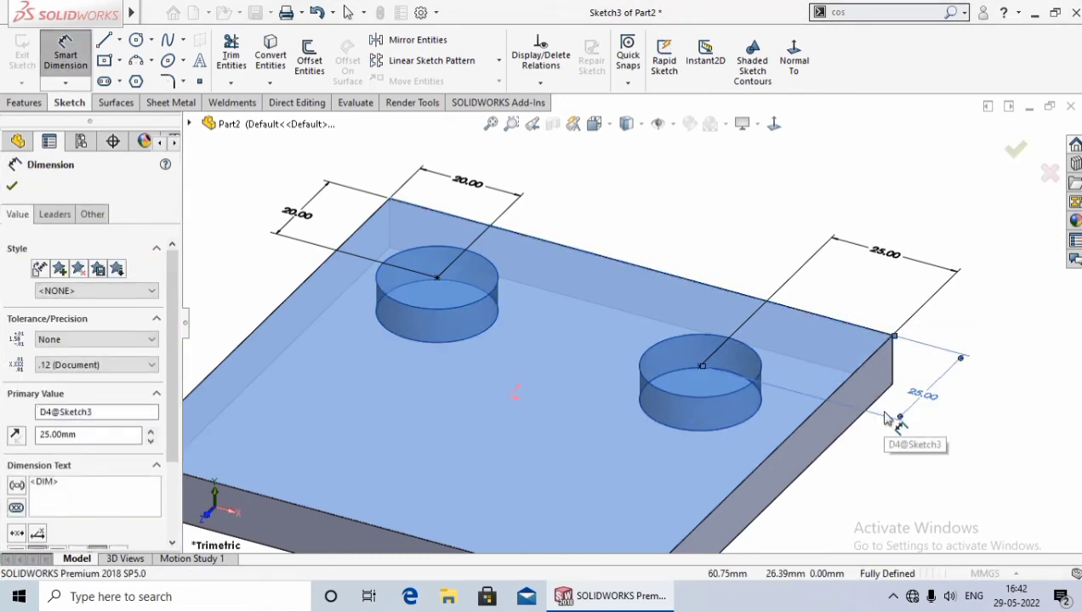
- Confirm the Advanced Hole so both holes are cut into the plate
key(f)
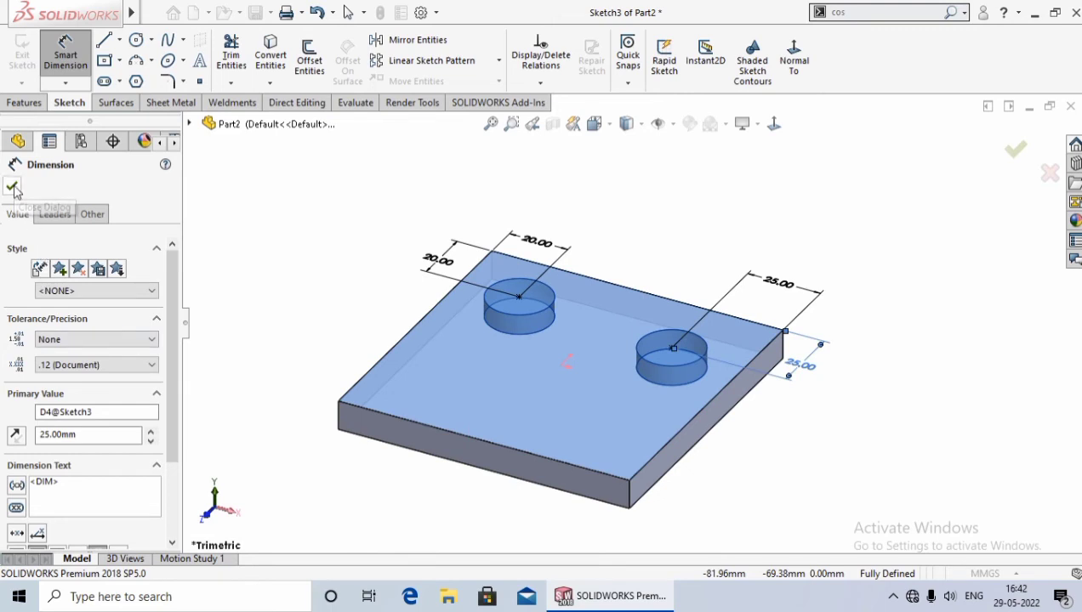
click(13, 188)
click(13, 187)
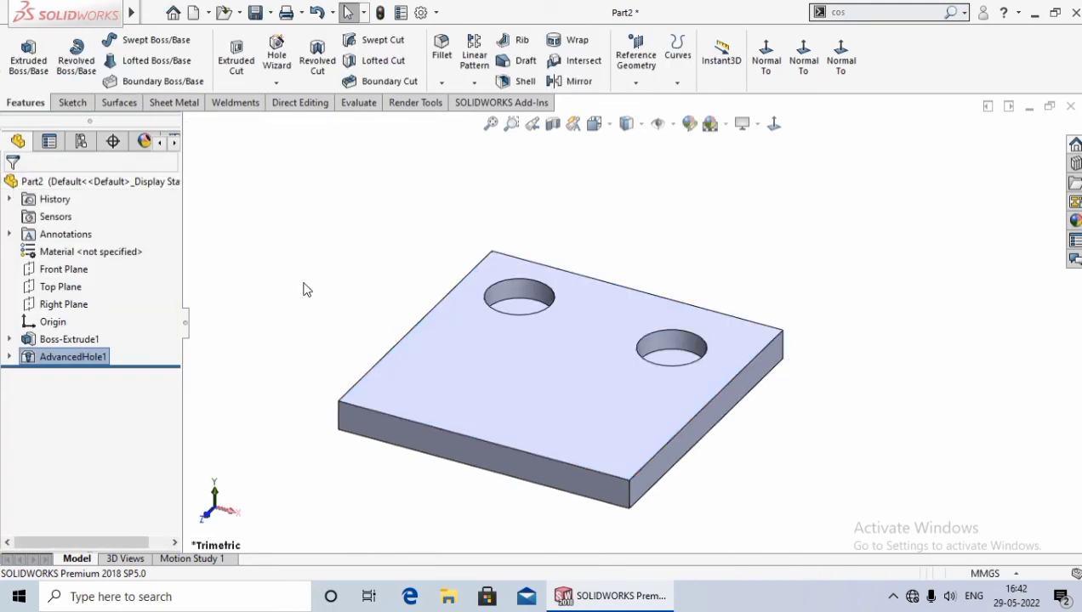
click(336, 287)
middle_drag(333, 285, 331, 310)
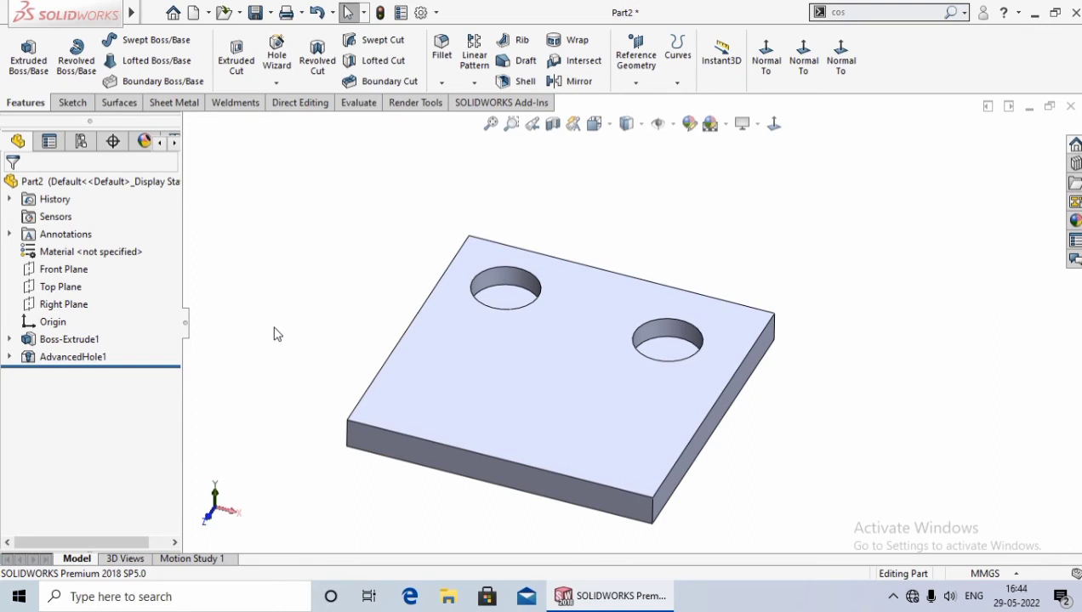
scroll(507, 299, down, 2)
scroll(536, 310, down, 2)
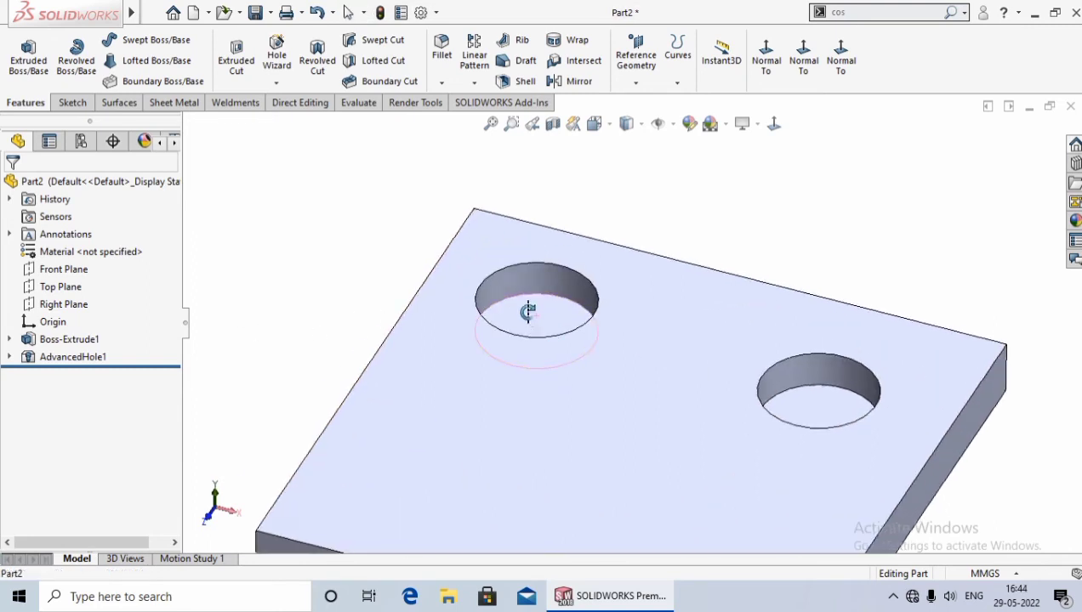
scroll(545, 297, up, 1)
scroll(549, 287, up, 1)
scroll(547, 293, up, 2)
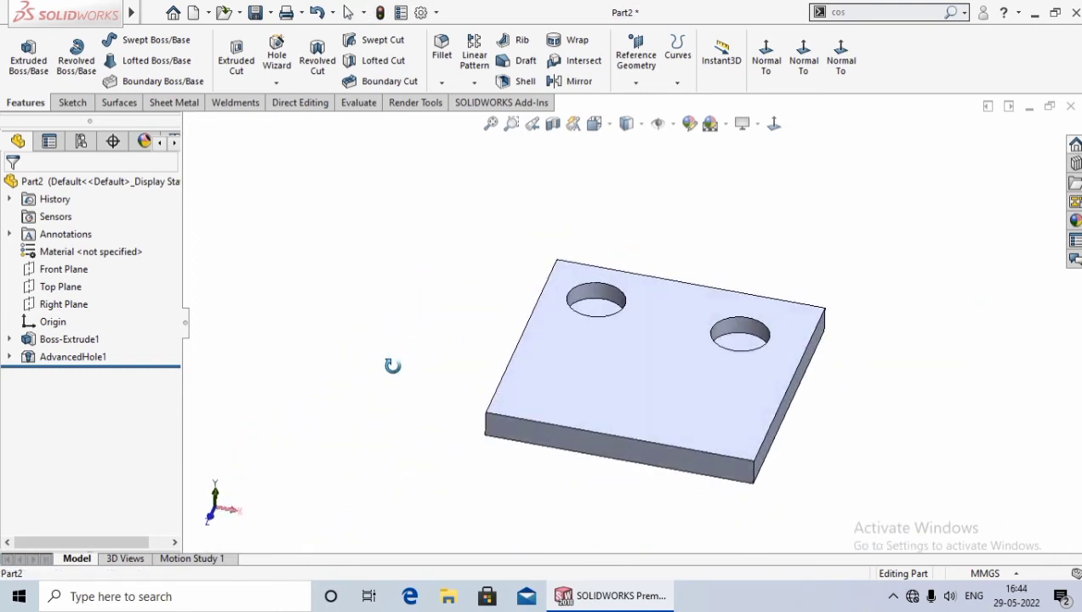
key(ctrl+b)
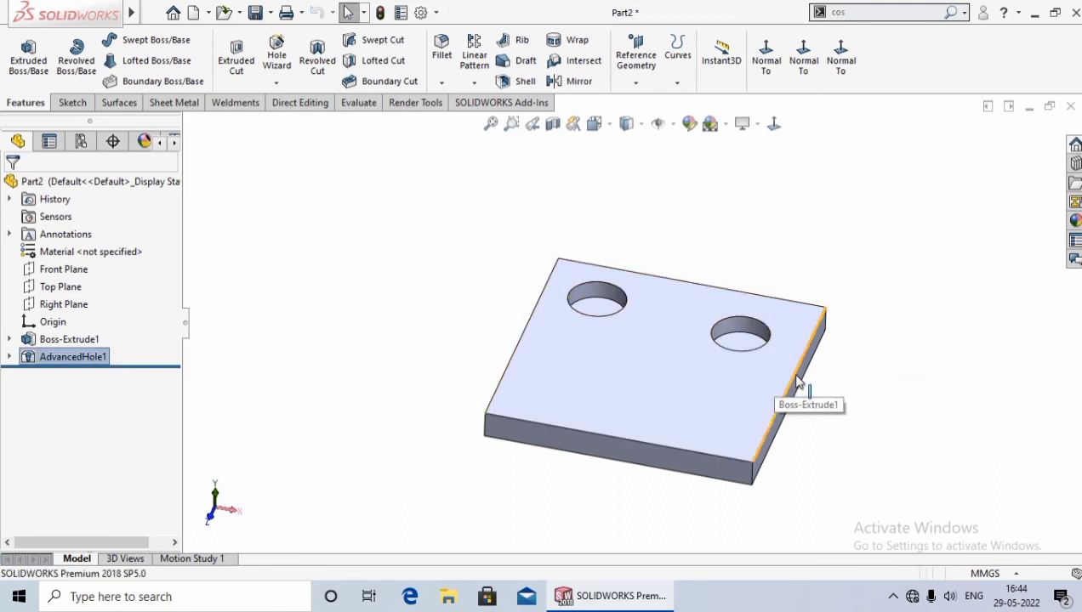
scroll(852, 372, down, 1)
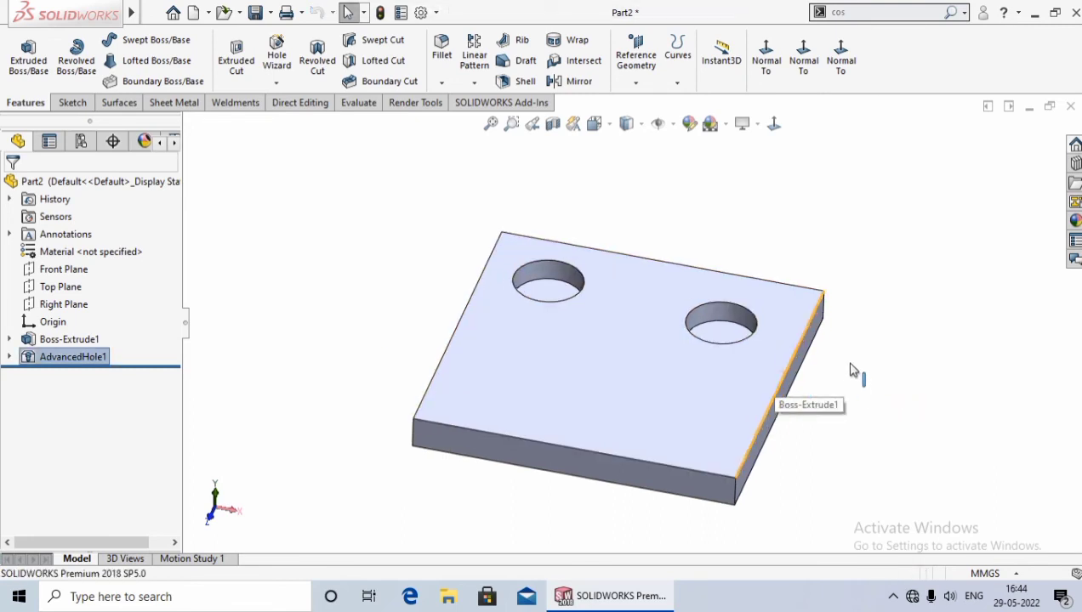
- Edit AdvancedHole1 to override its end condition to Through All
right_click(88, 358)
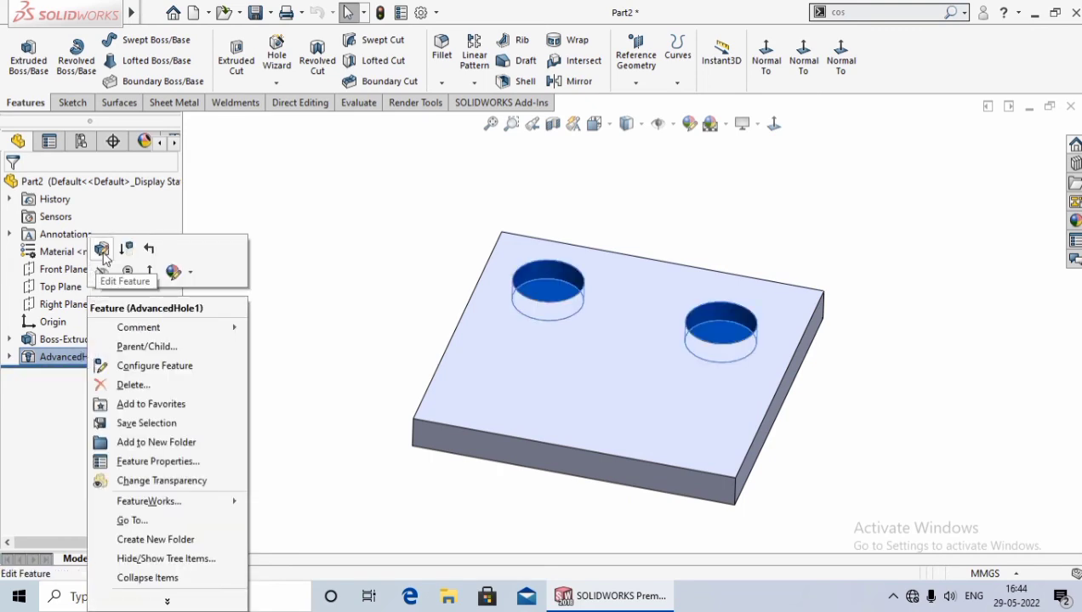
click(103, 249)
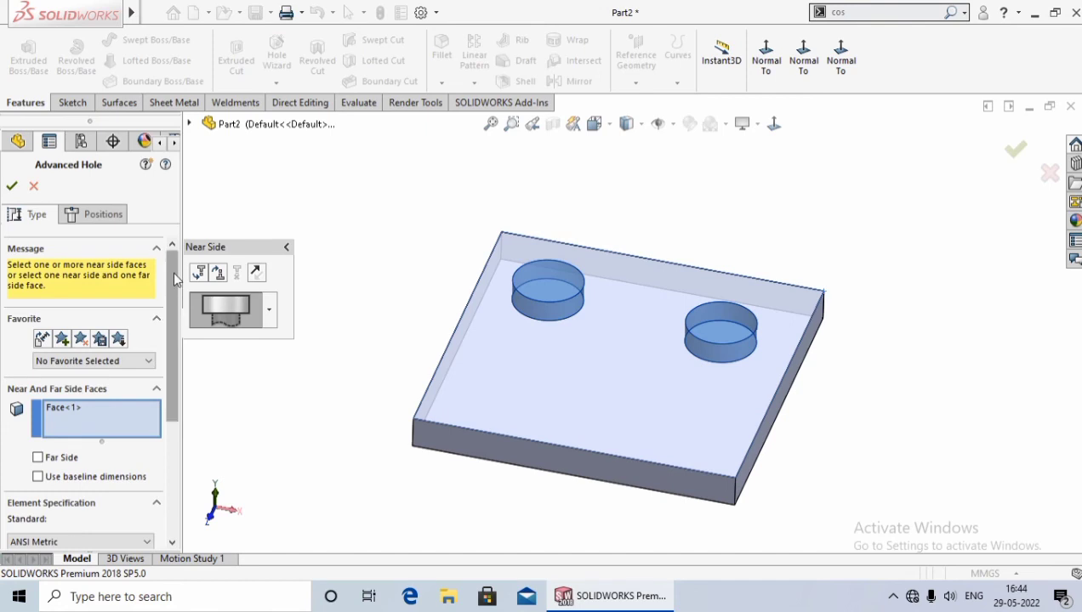
drag(174, 279, 174, 396)
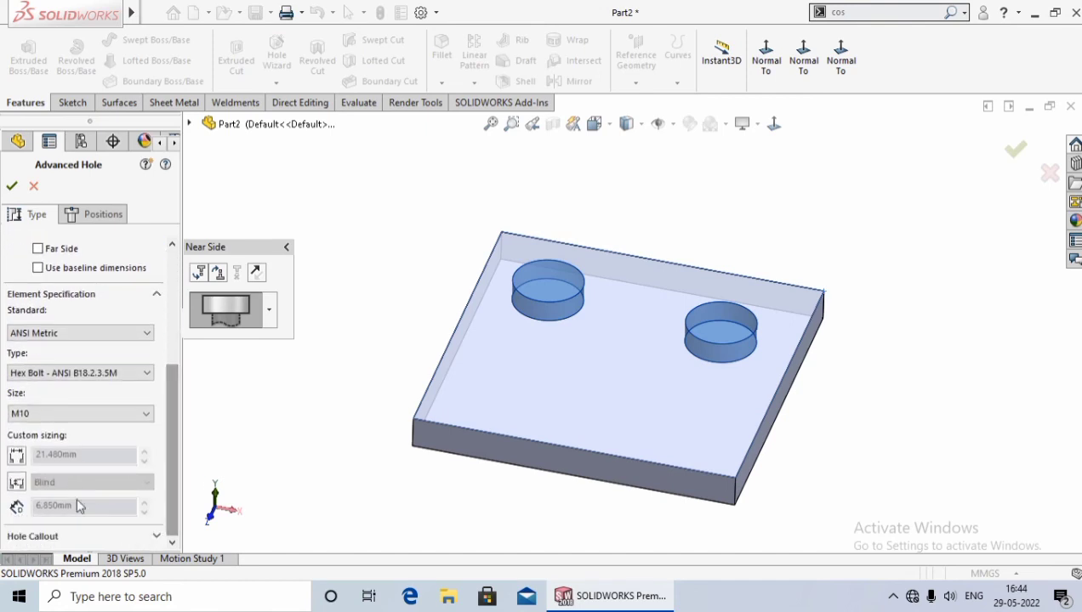
click(17, 482)
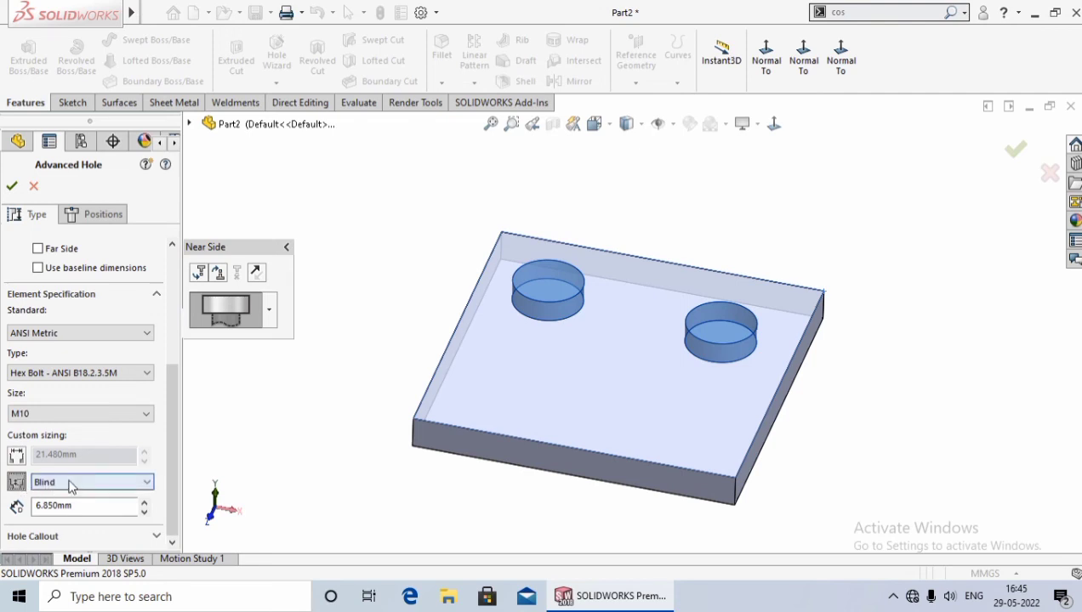
click(72, 482)
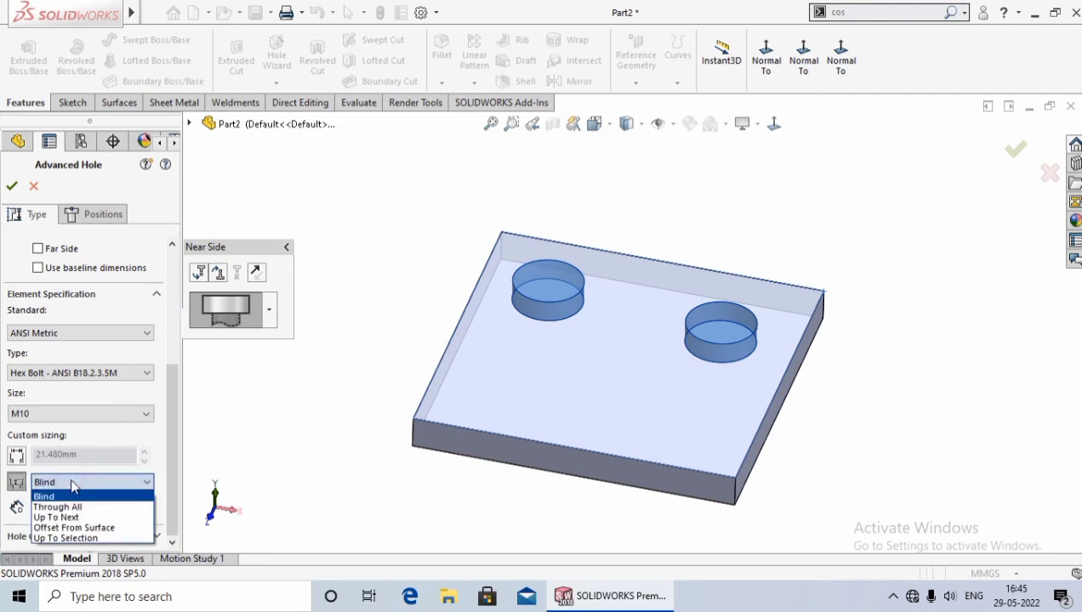
click(83, 509)
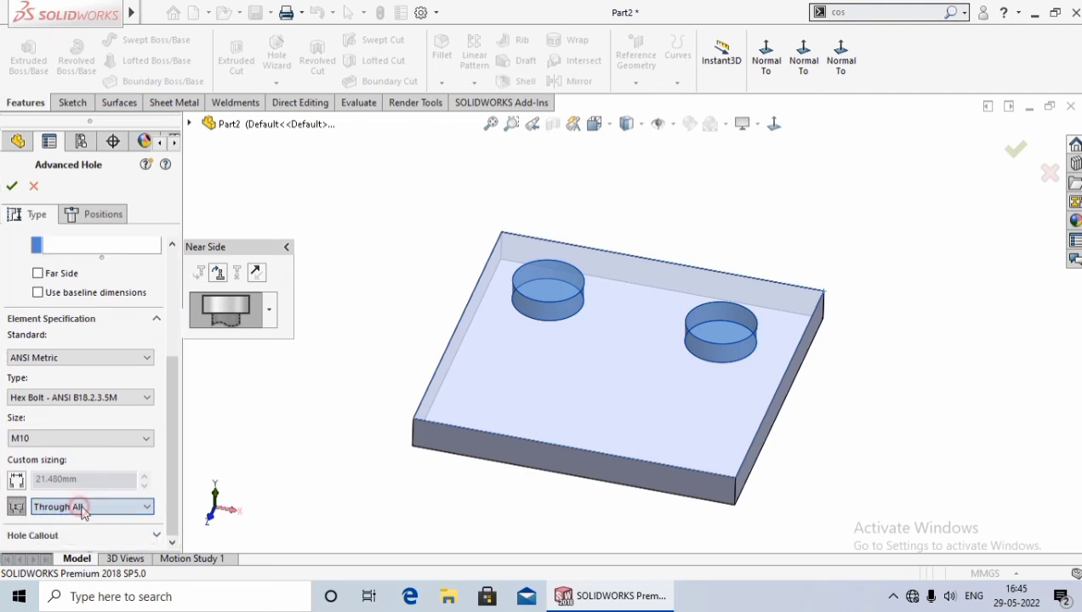
click(12, 187)
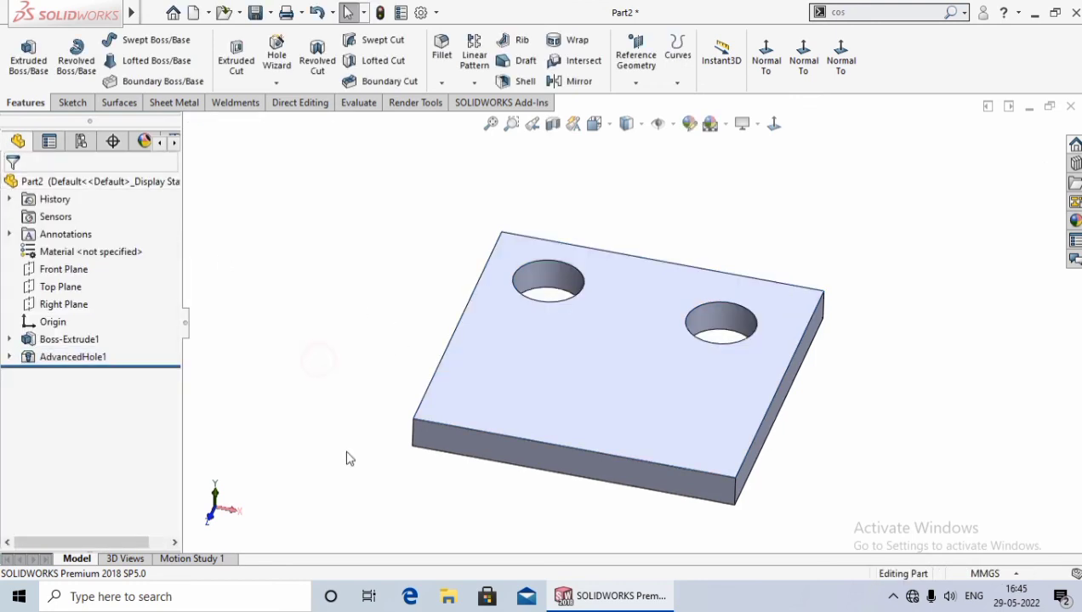
mouse_move(345, 455)
middle_down()
mouse_move(379, 286)
mouse_move(350, 492)
middle_up()
scroll(561, 272, down, 2)
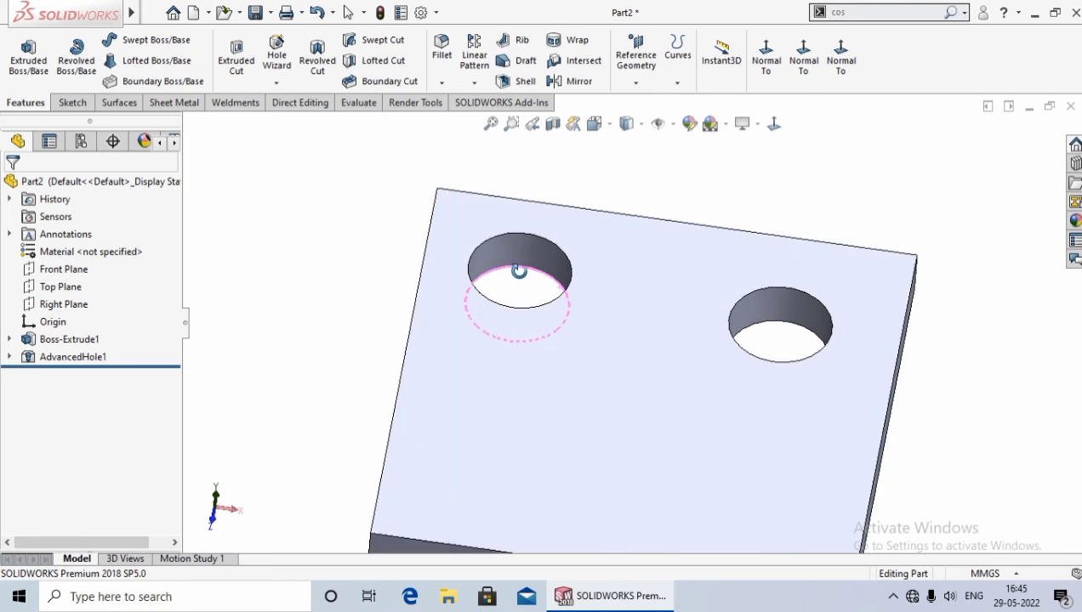
middle_drag(521, 282, 521, 278)
scroll(521, 279, up, 5)
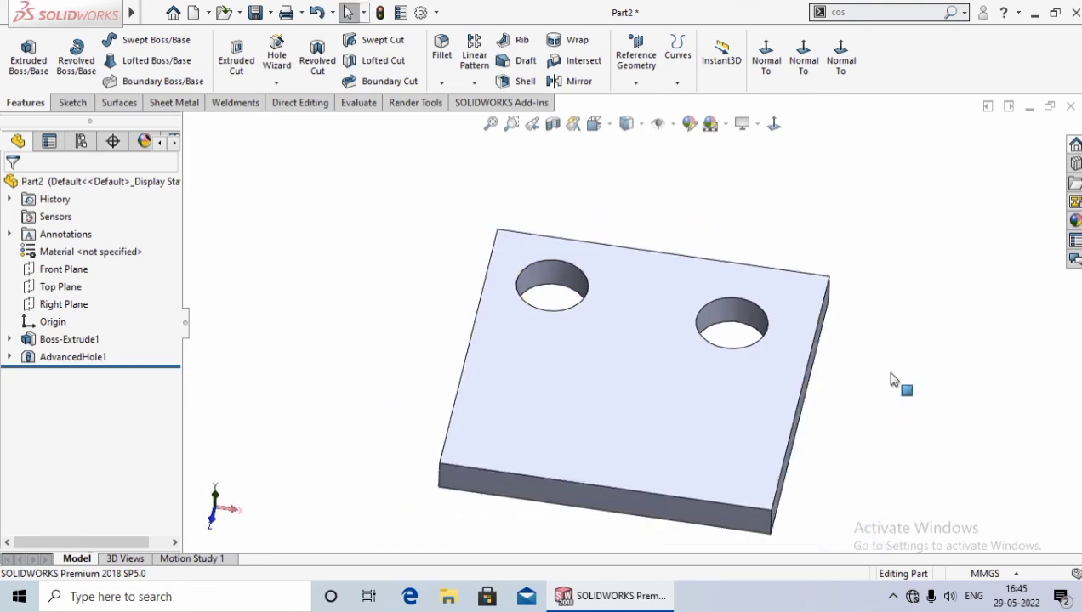